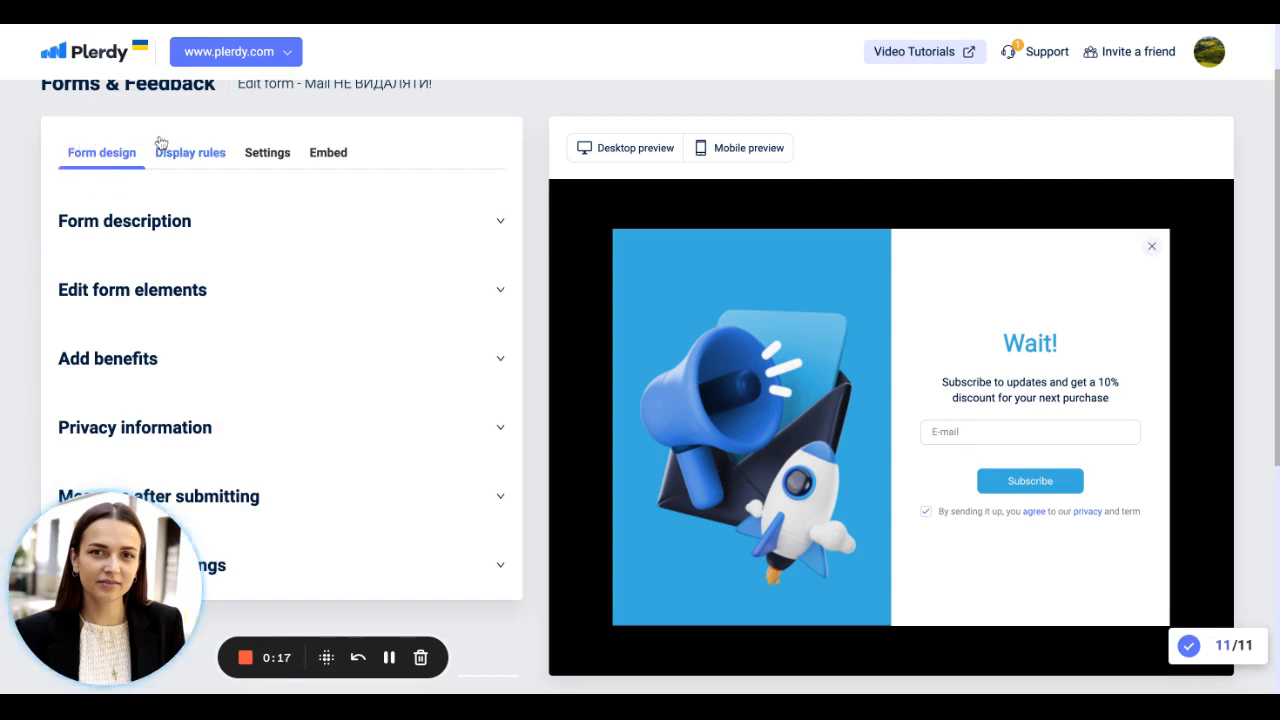
- Enable the shortcut button in the form's display rules and review its styling, expansion and placement options
click(185, 161)
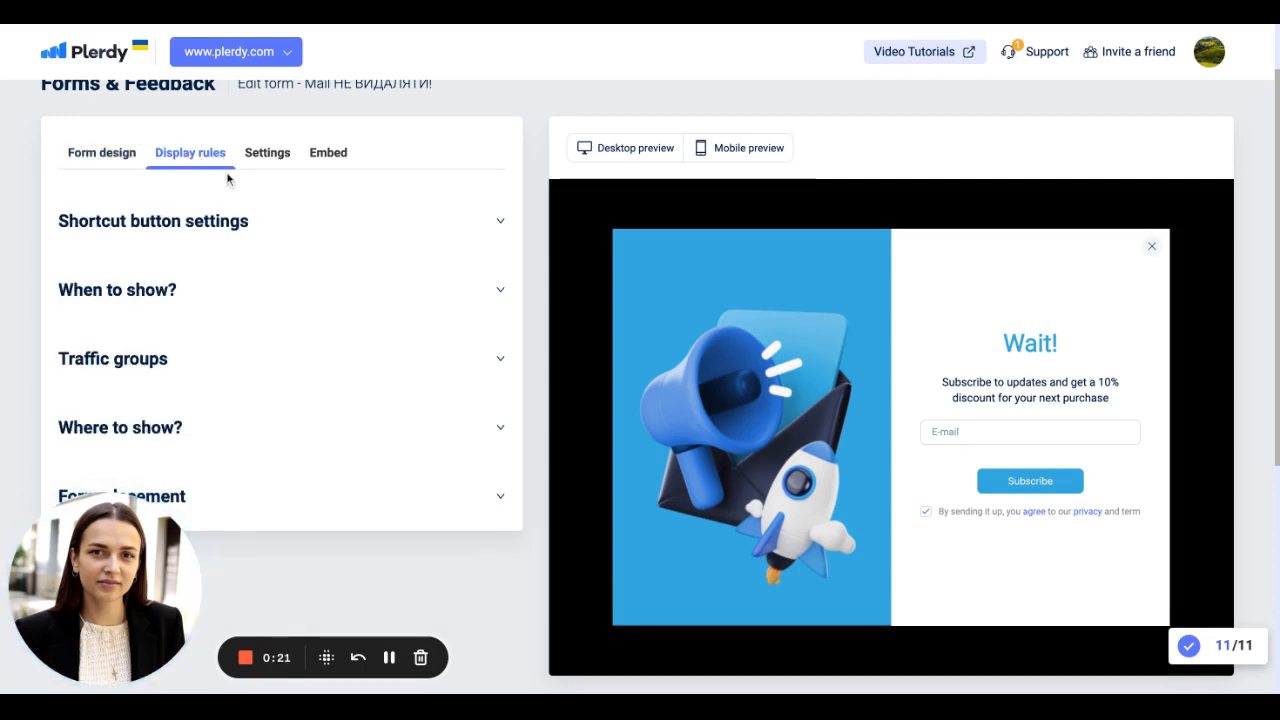
click(293, 230)
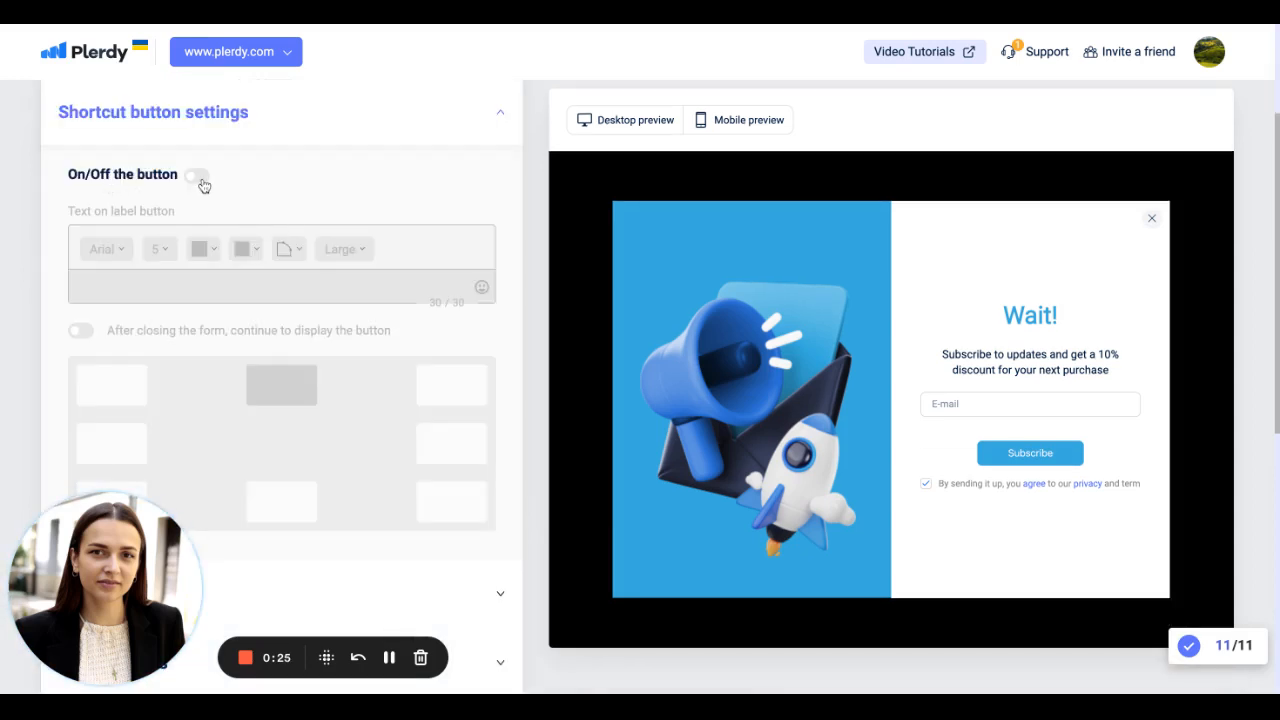
click(198, 177)
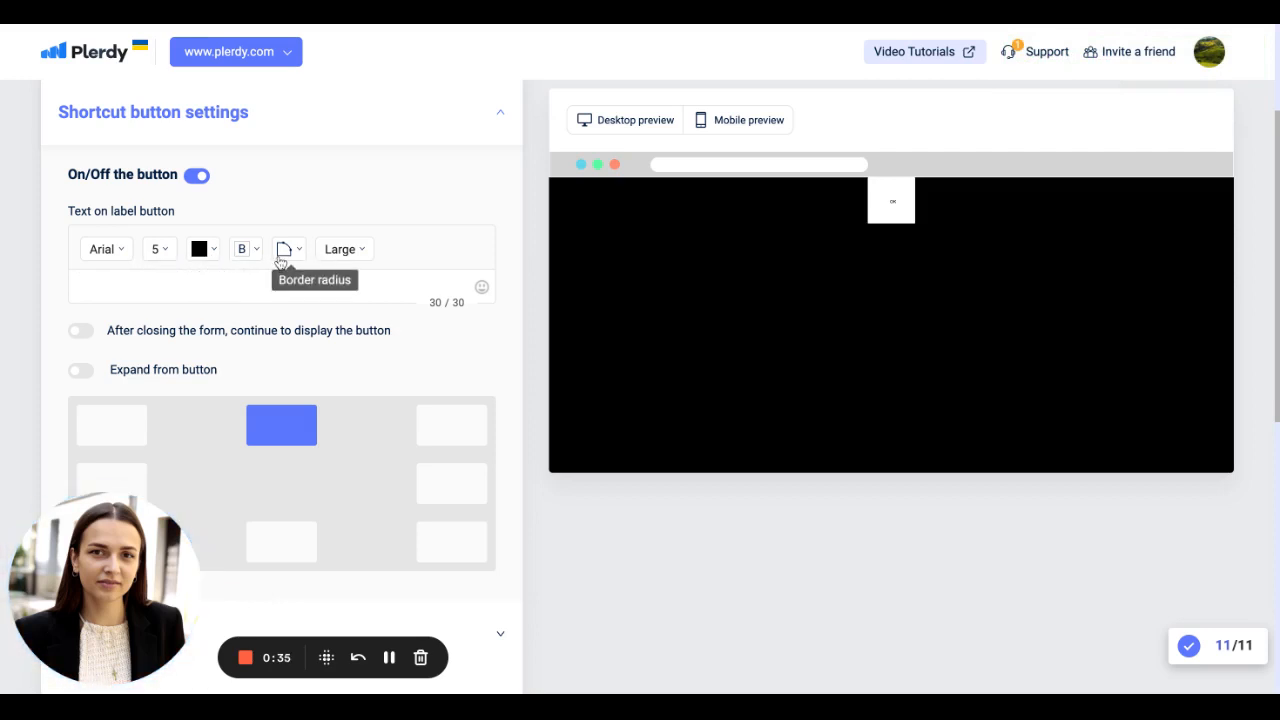
scroll(281, 265, down, 1)
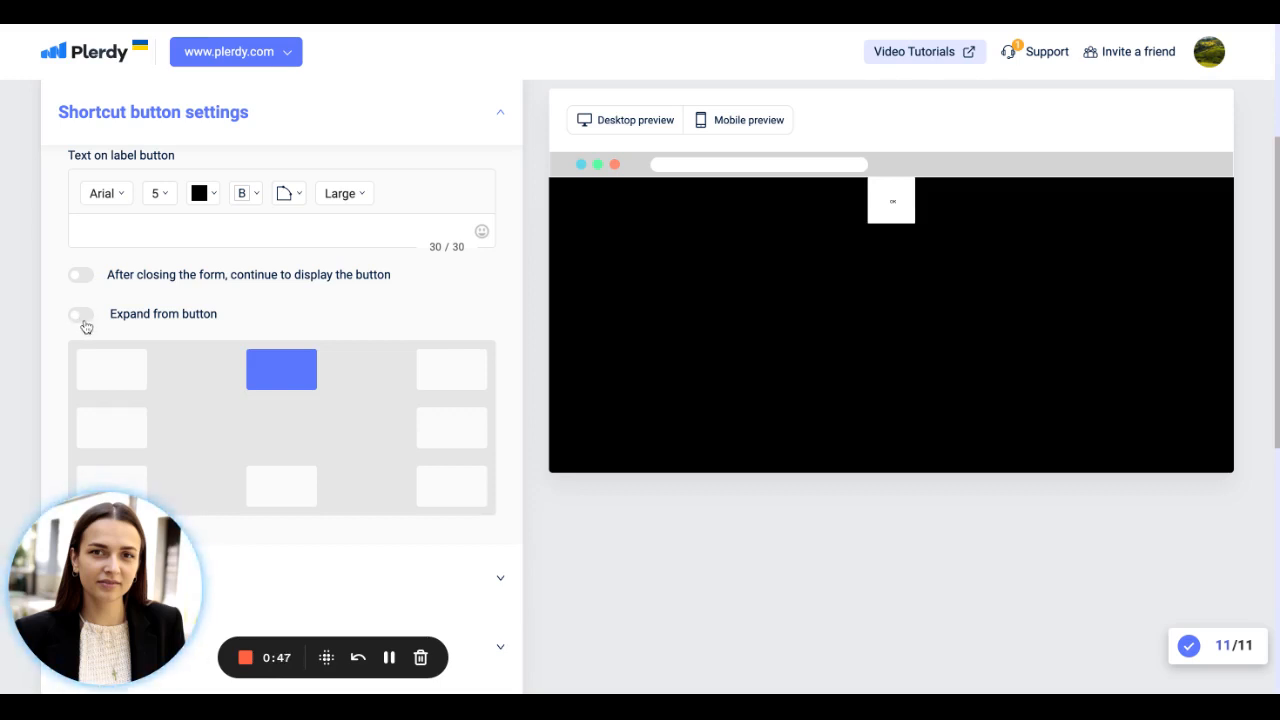
scroll(311, 289, down, 1)
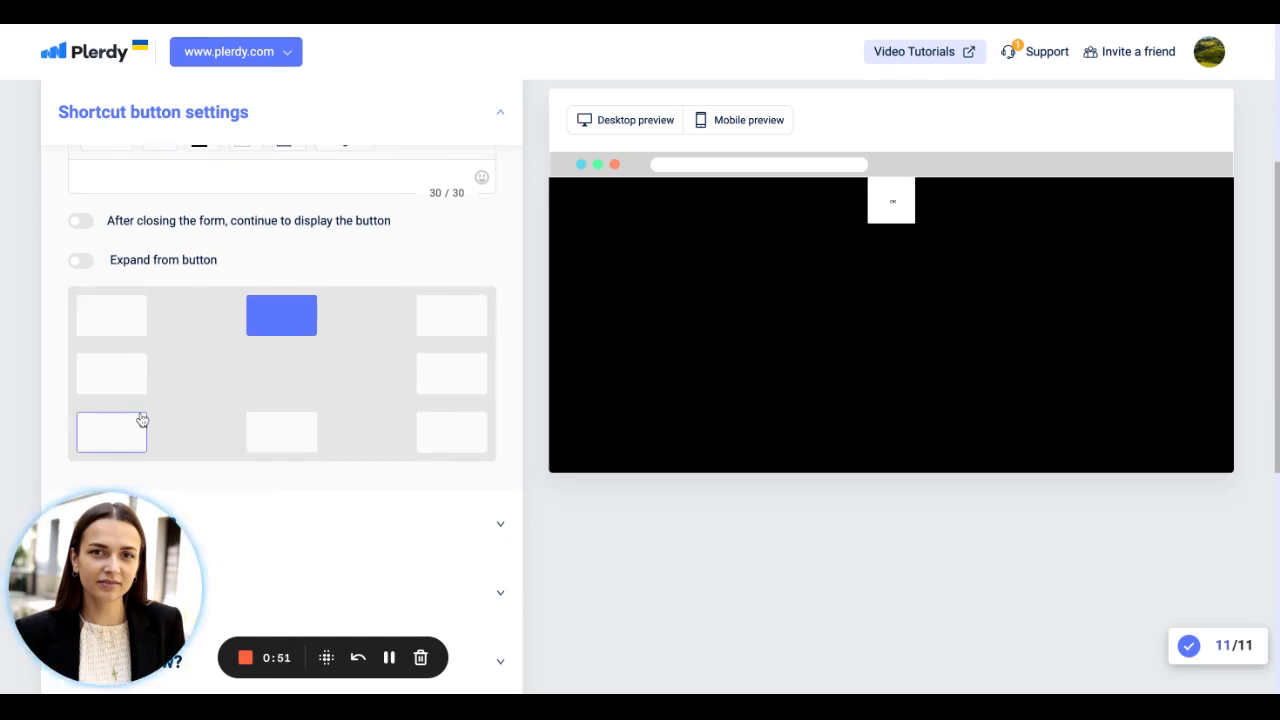
scroll(258, 377, up, 5)
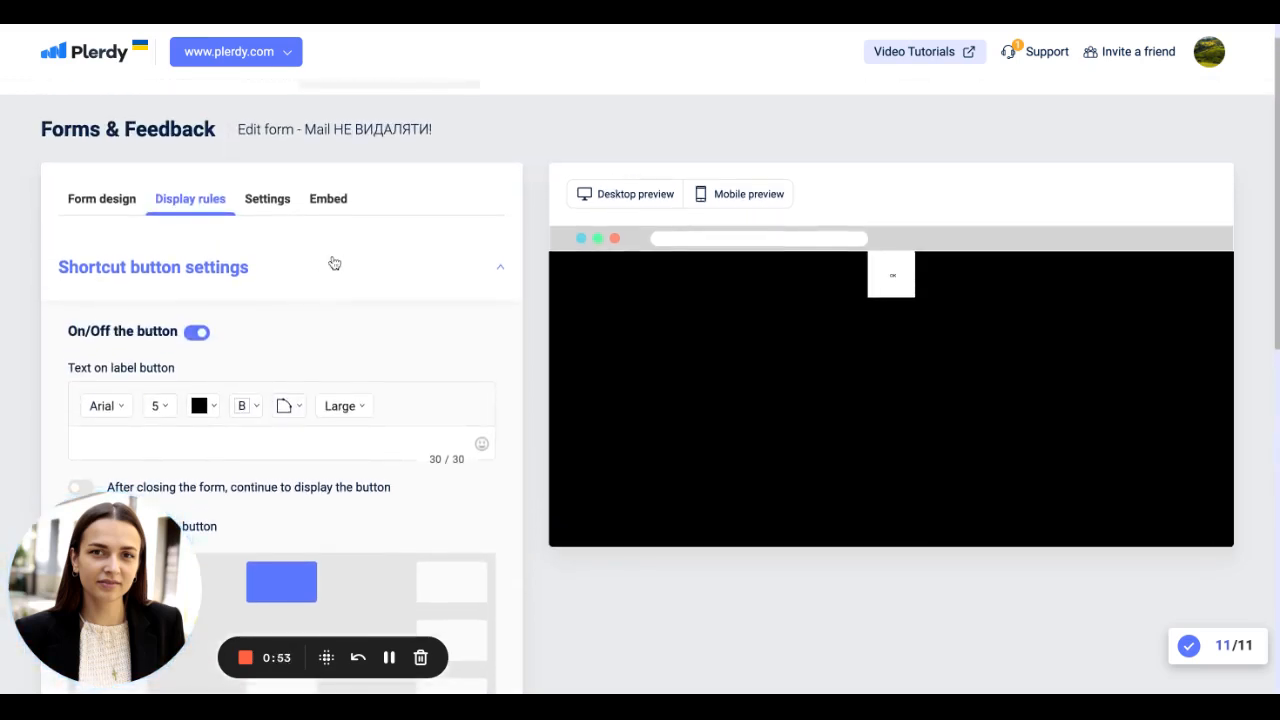
click(335, 263)
- Enable the Page exit and Calendar triggers in the When to show rules
click(271, 342)
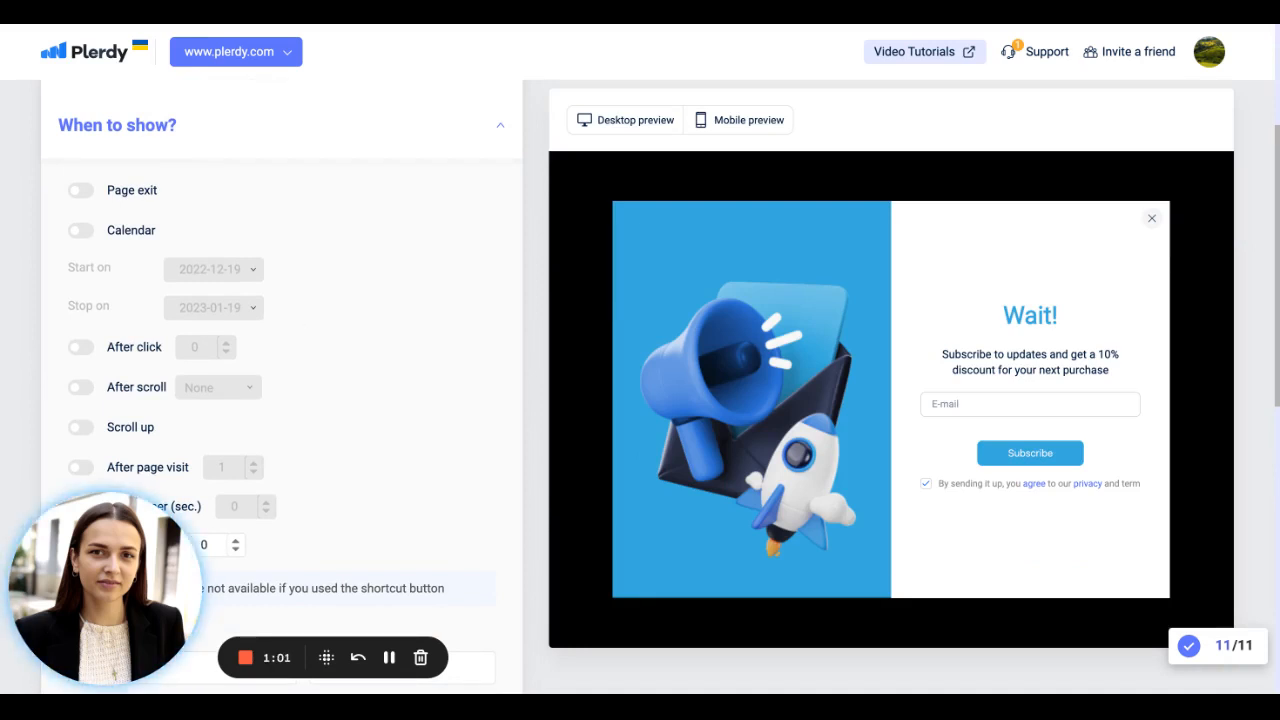
click(82, 192)
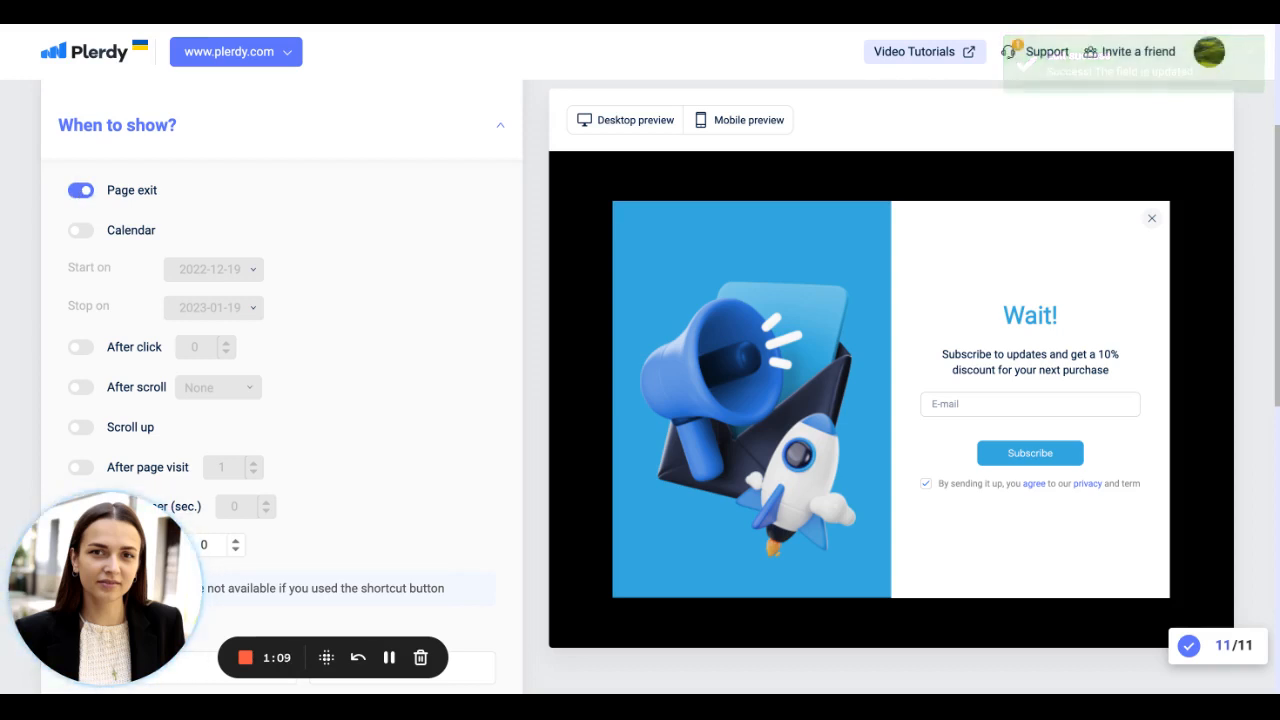
click(80, 232)
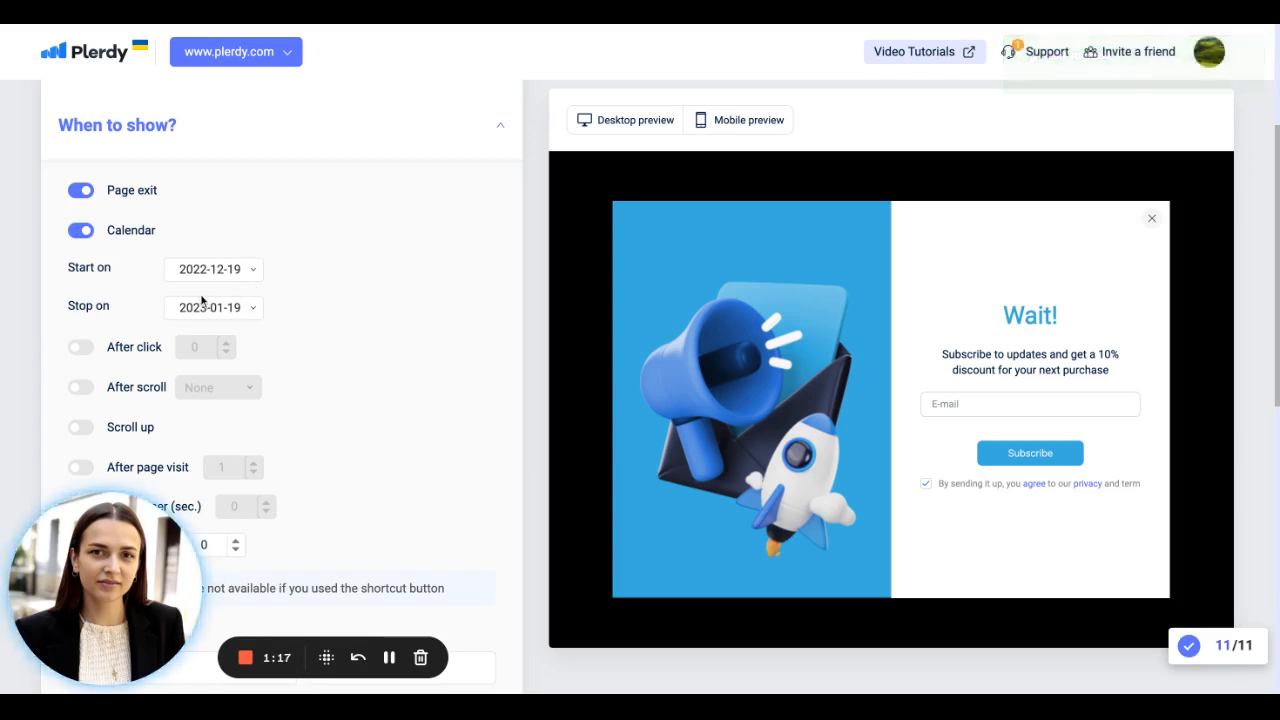
- Enable the After click trigger and set it to 2 clicks
click(81, 348)
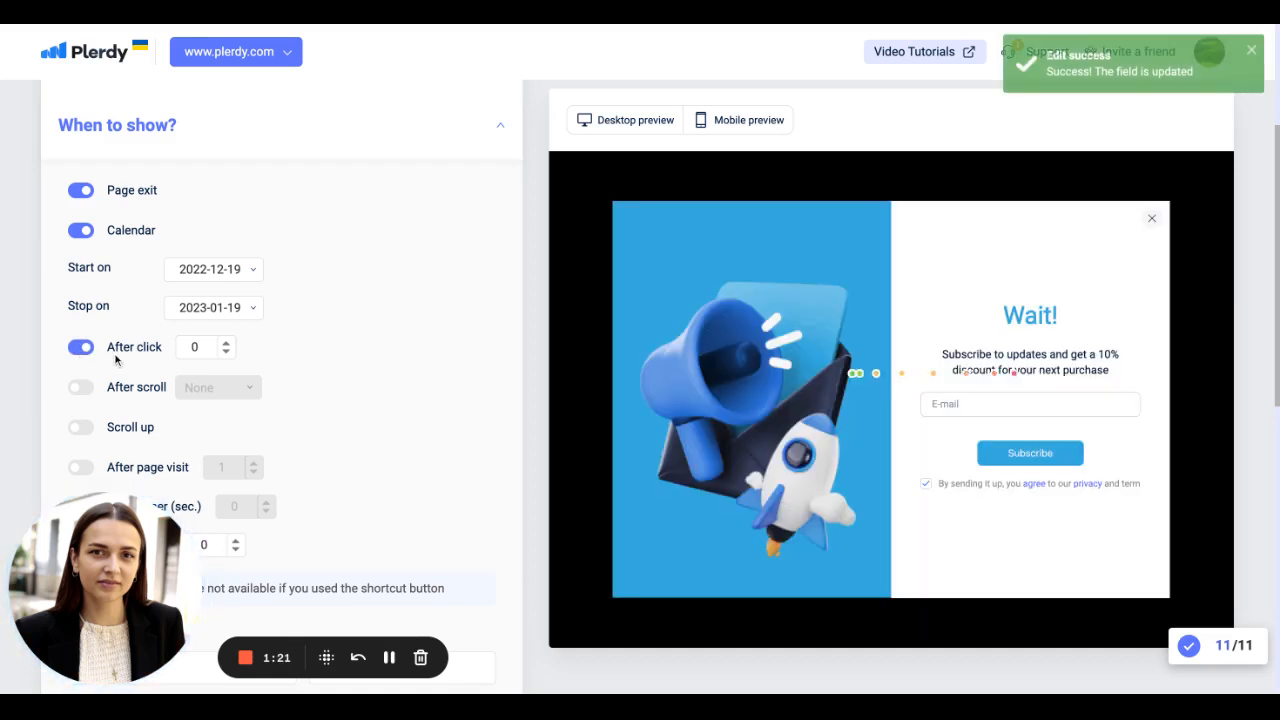
click(230, 344)
click(230, 344)
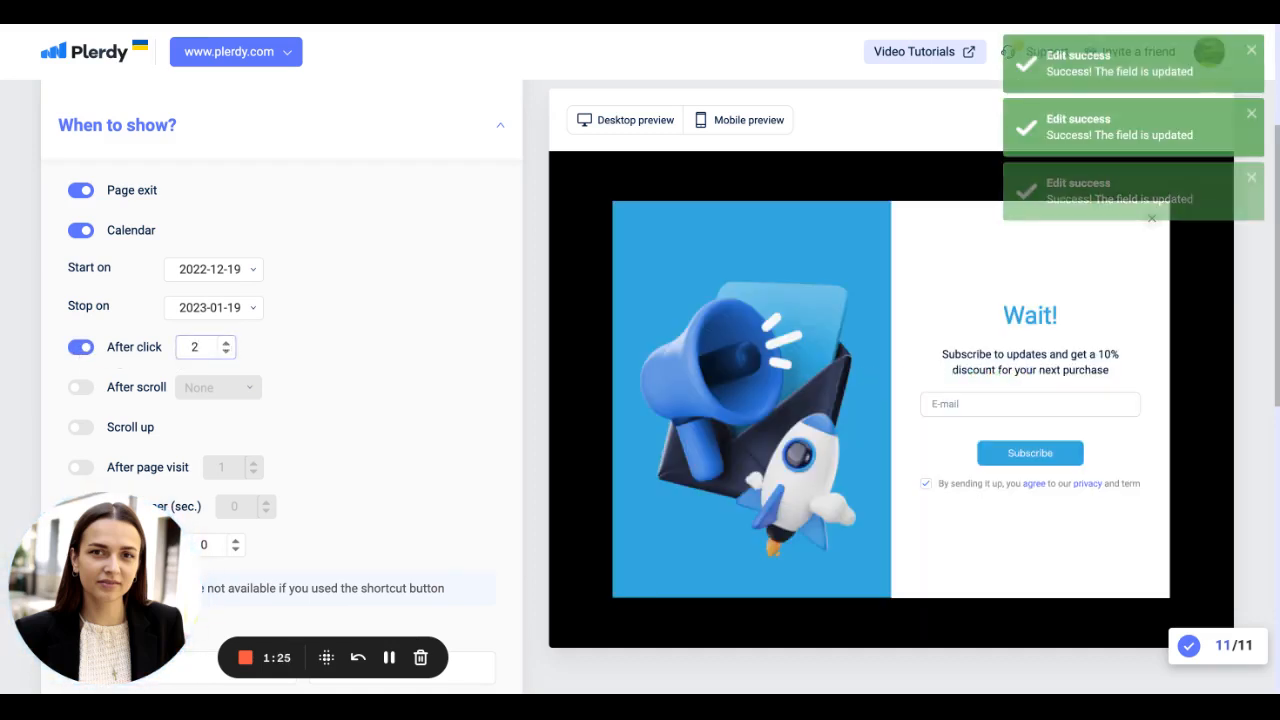
- Enable the After scroll trigger, check its range options while keeping None, and enable the Scroll up trigger
click(79, 392)
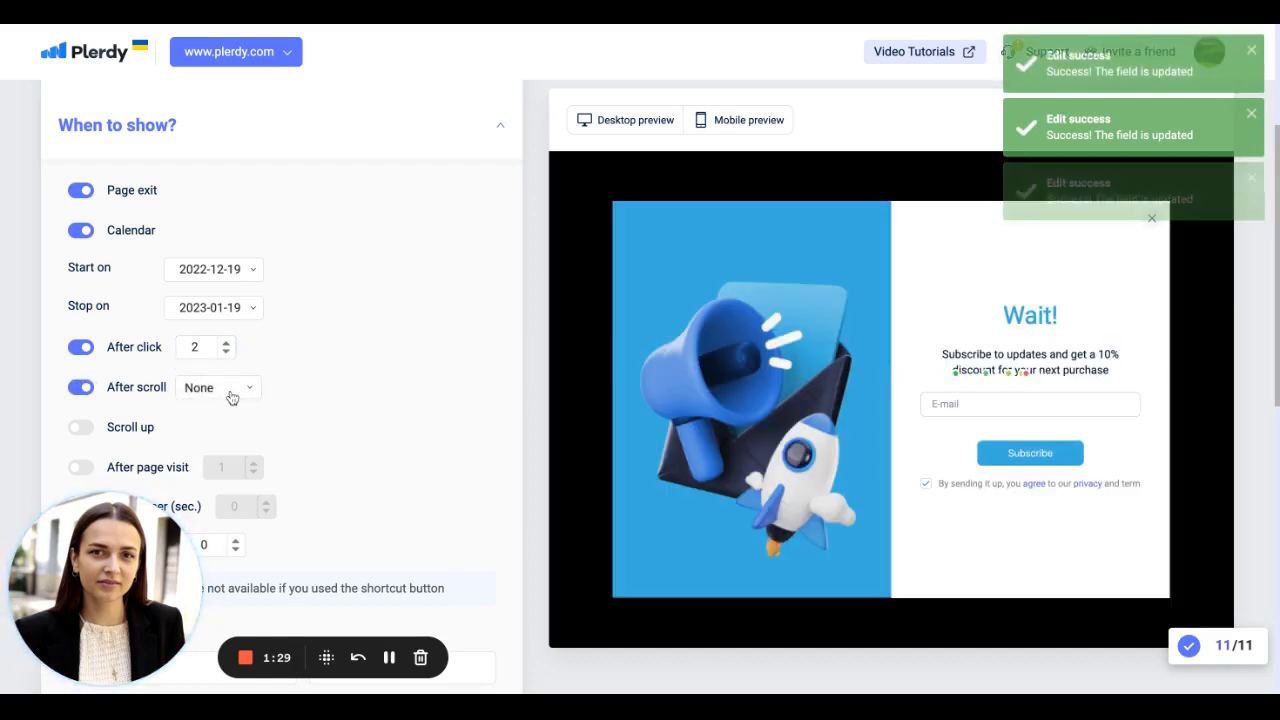
click(231, 397)
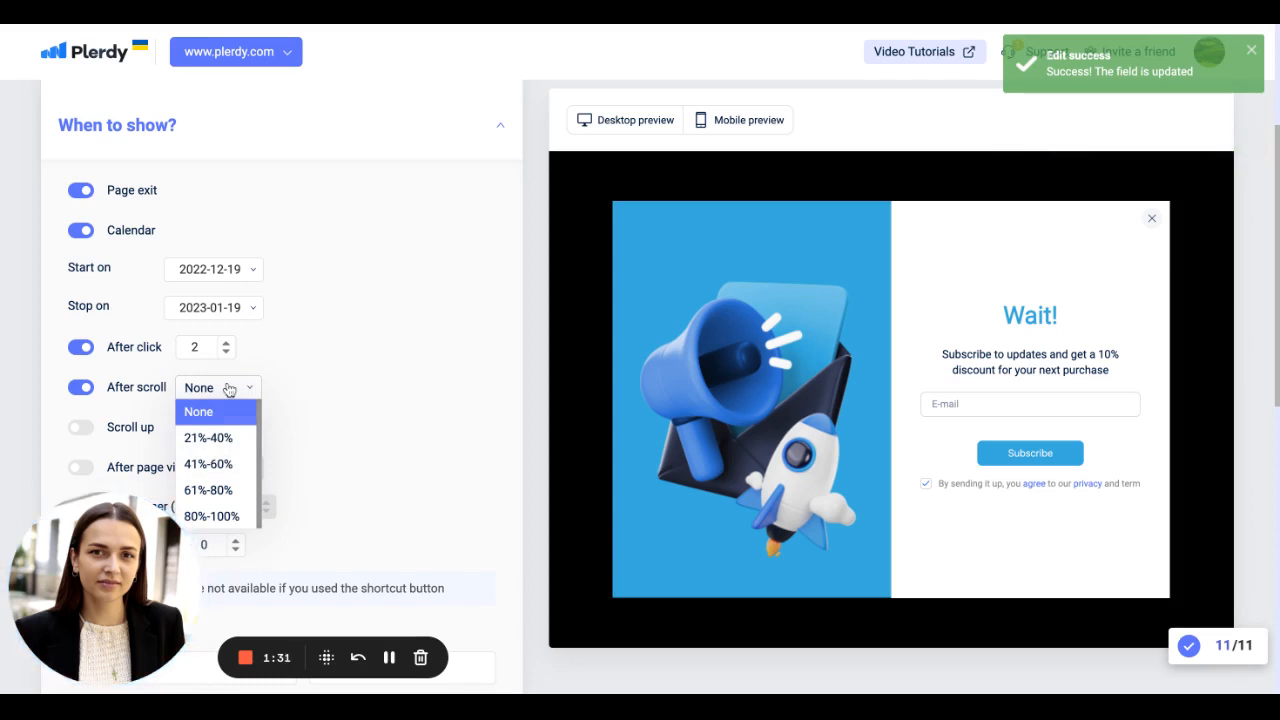
click(228, 389)
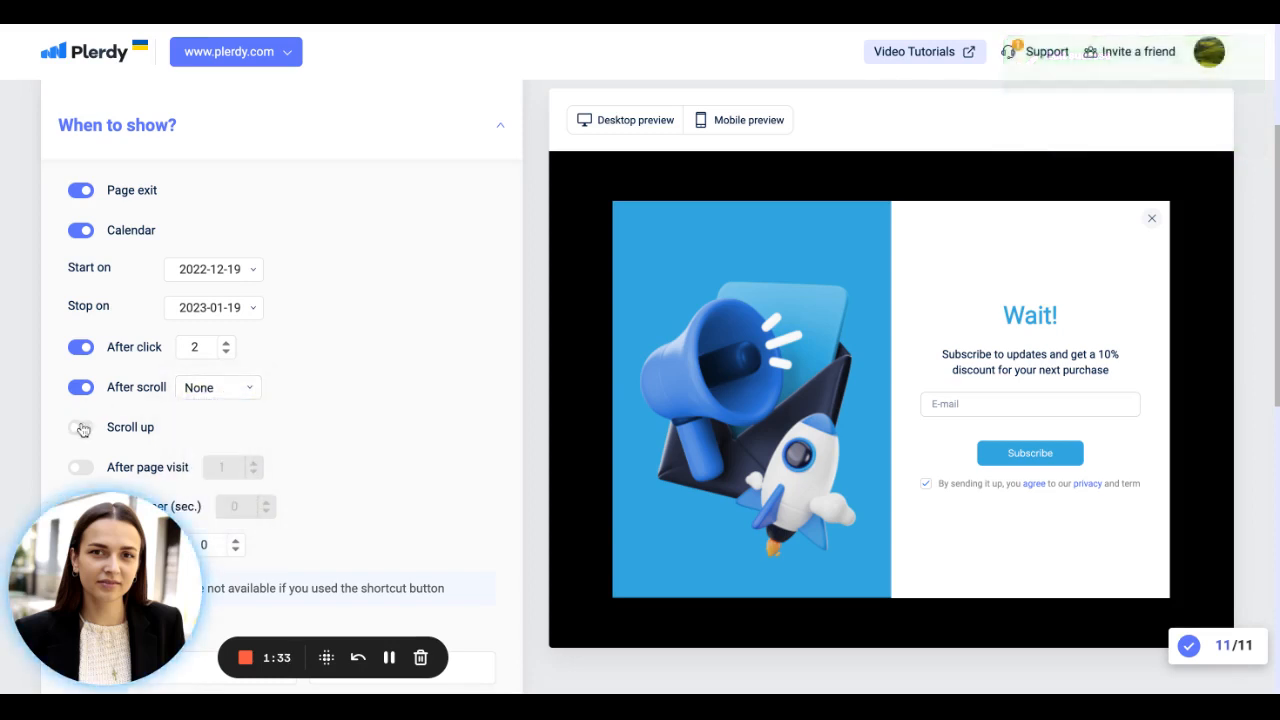
click(80, 427)
- Enable the After page visit trigger and set it to 2
scroll(83, 428, down, 1)
scroll(83, 428, down, 1)
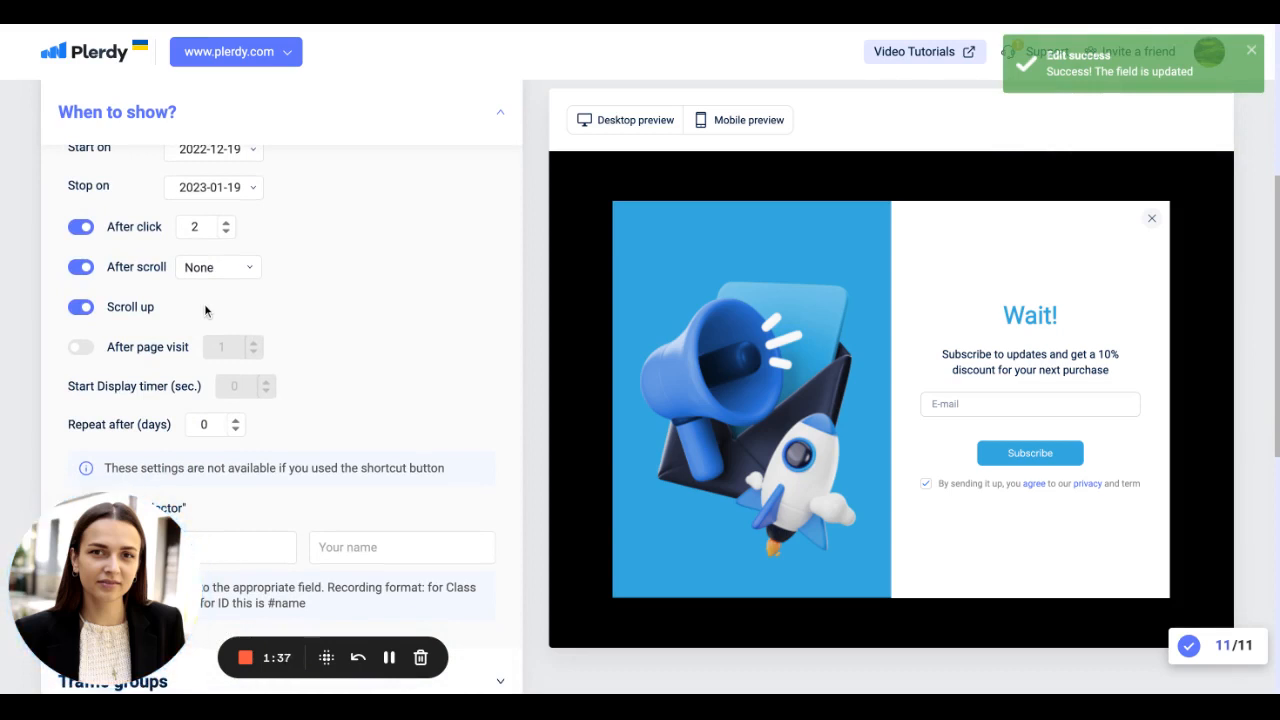
click(80, 347)
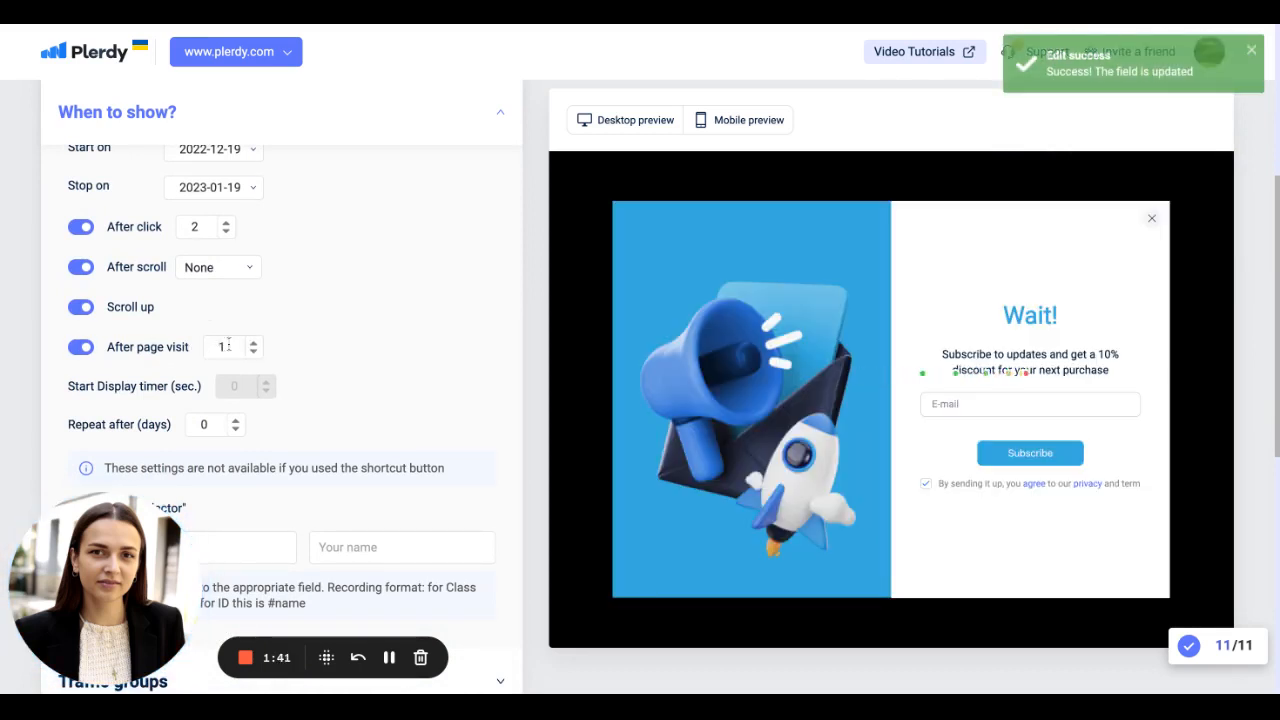
click(256, 343)
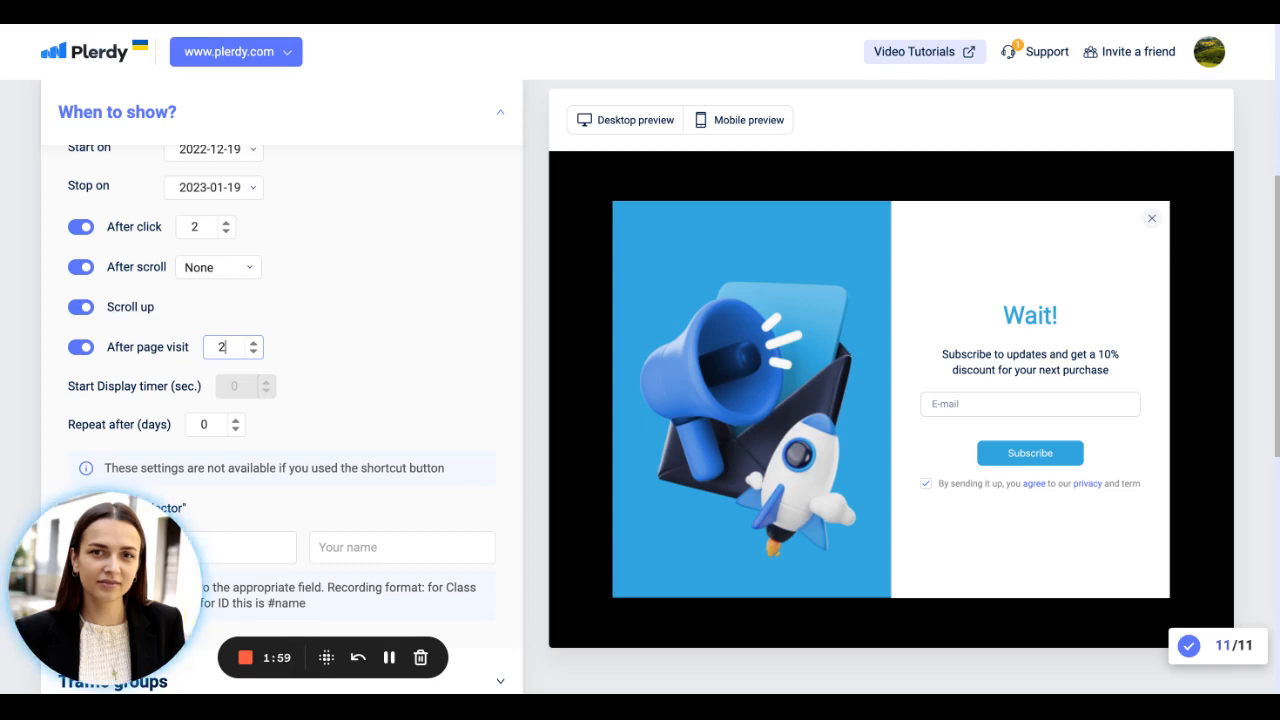
- Turn off the Page exit trigger and set the form to repeat after 2 days
scroll(100, 195, up, 3)
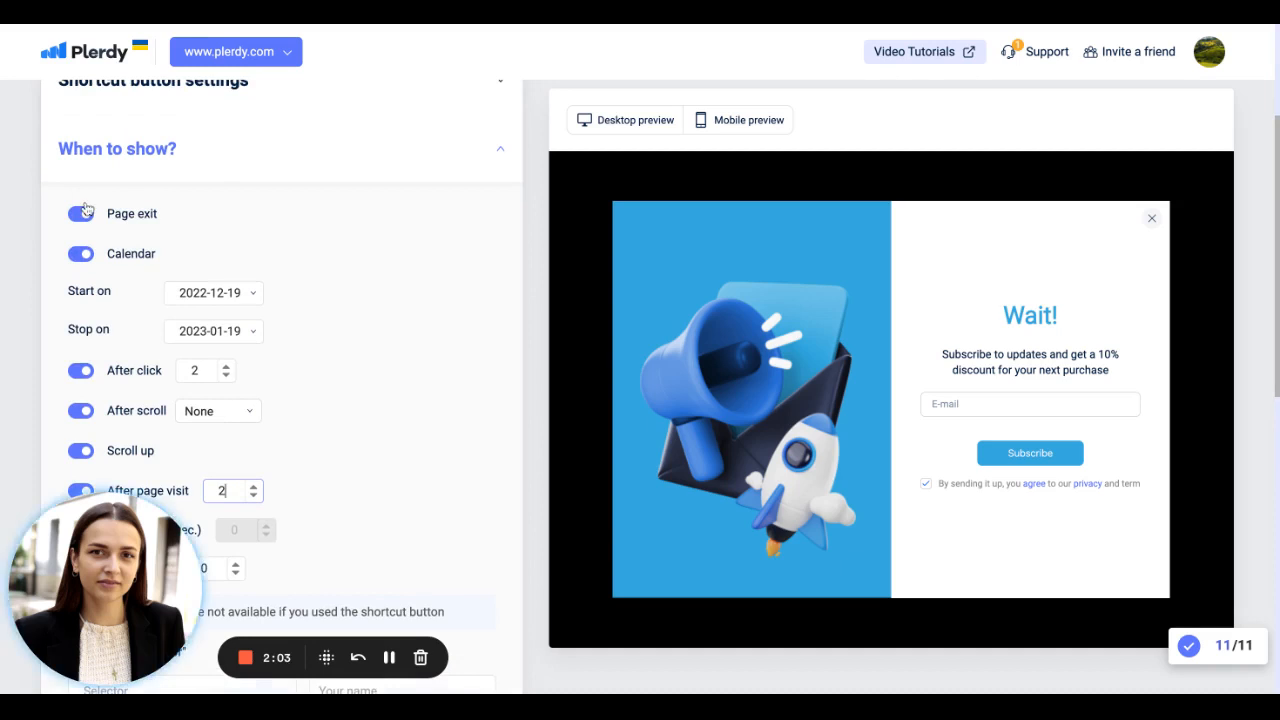
click(80, 213)
scroll(295, 350, down, 1)
scroll(295, 350, down, 1)
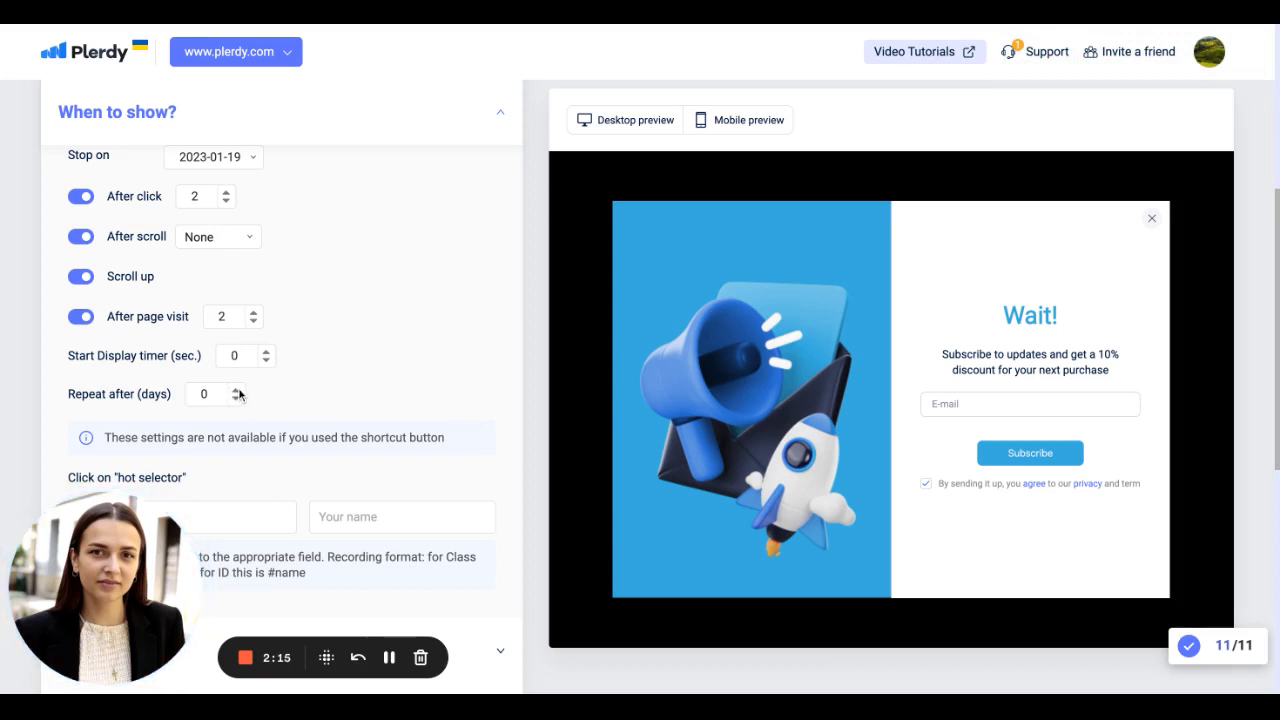
click(238, 391)
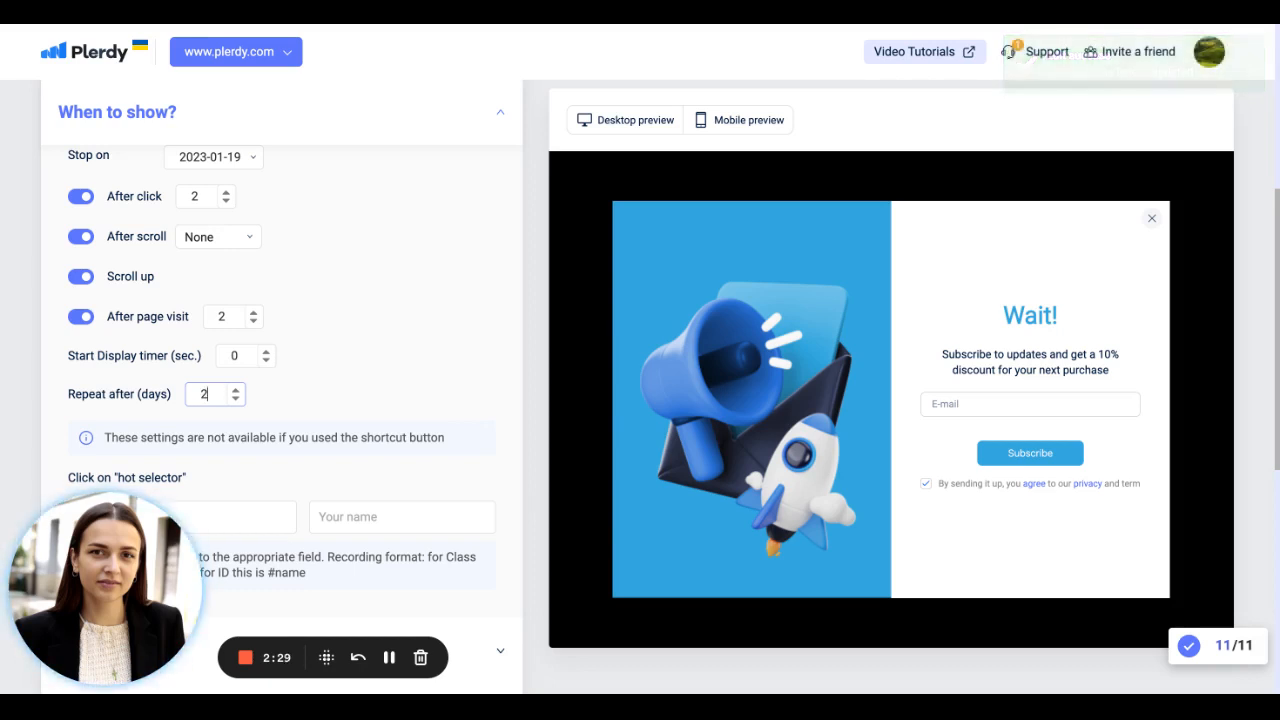
- Return the repeat interval to 0 days and activate the Selector field for the hot selector
scroll(207, 394, down, 2)
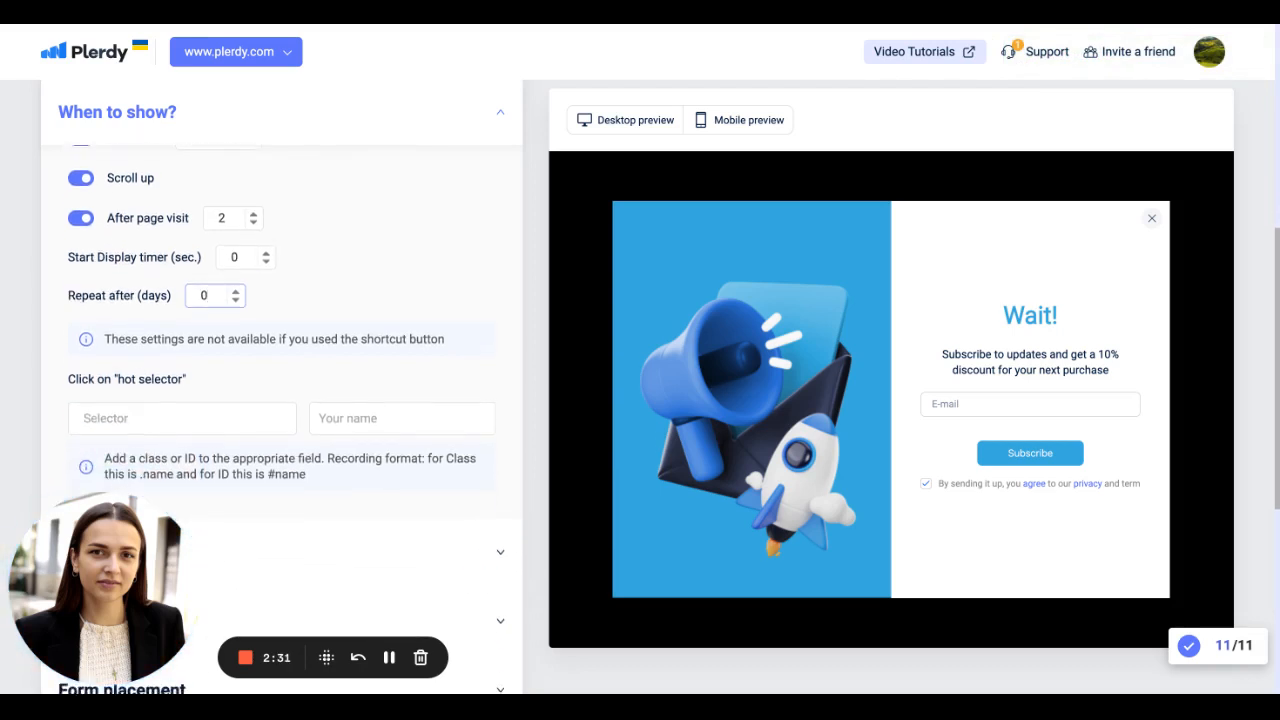
scroll(260, 400, down, 1)
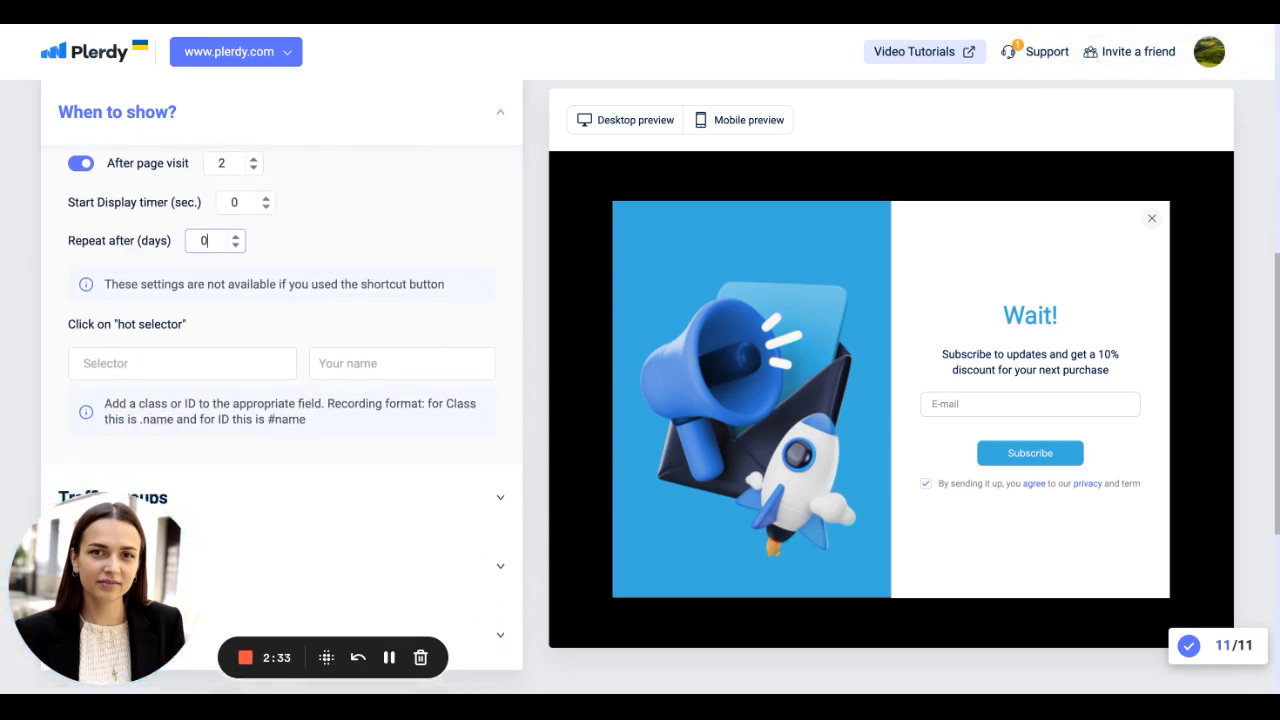
scroll(260, 400, down, 1)
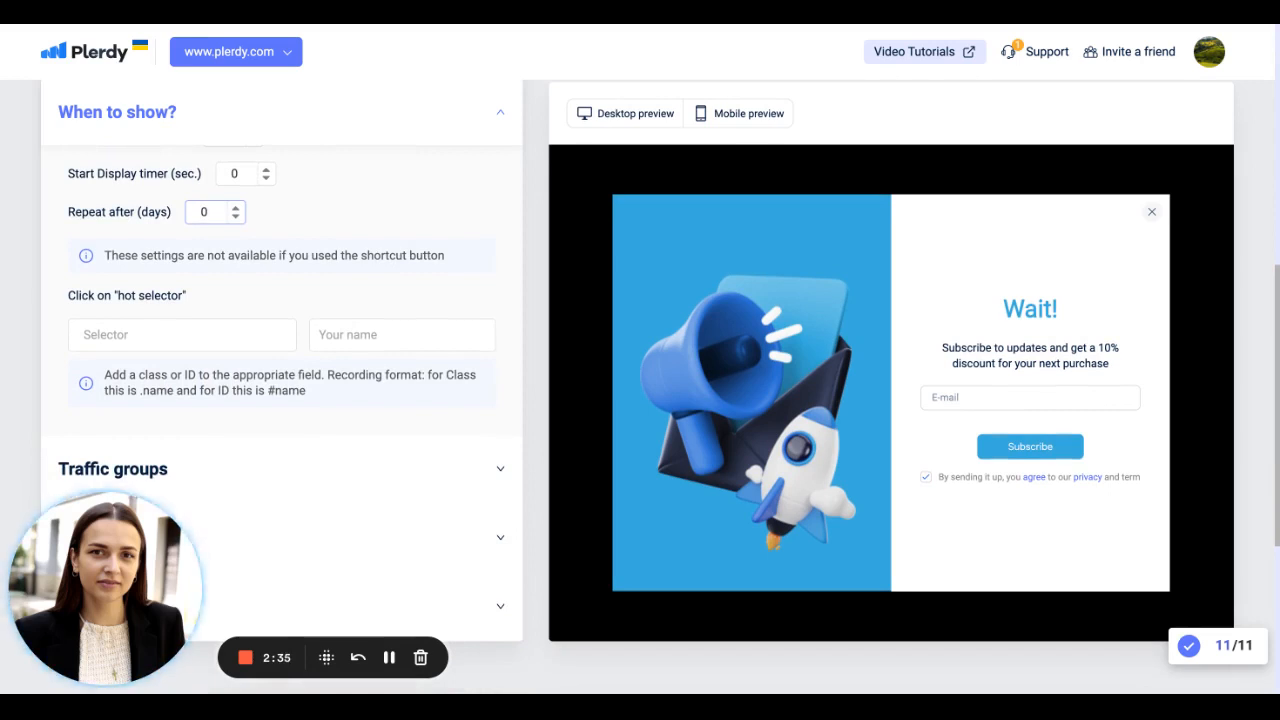
scroll(260, 400, up, 1)
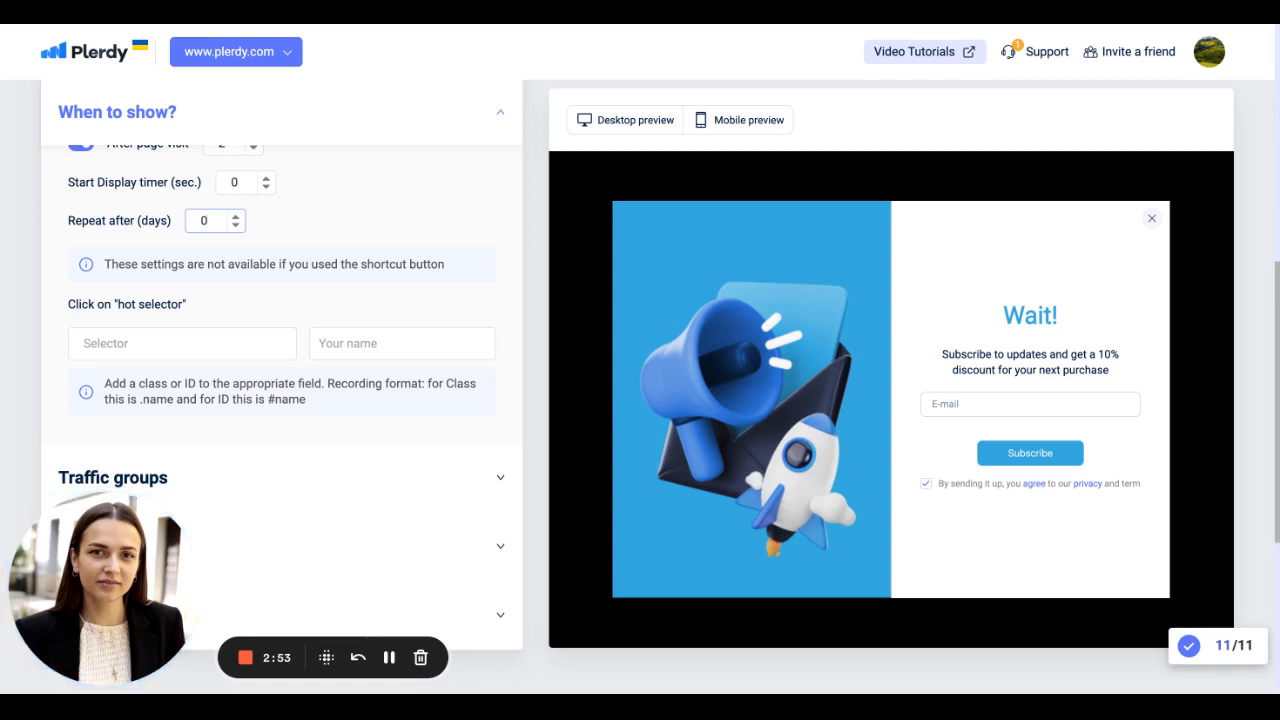
click(182, 343)
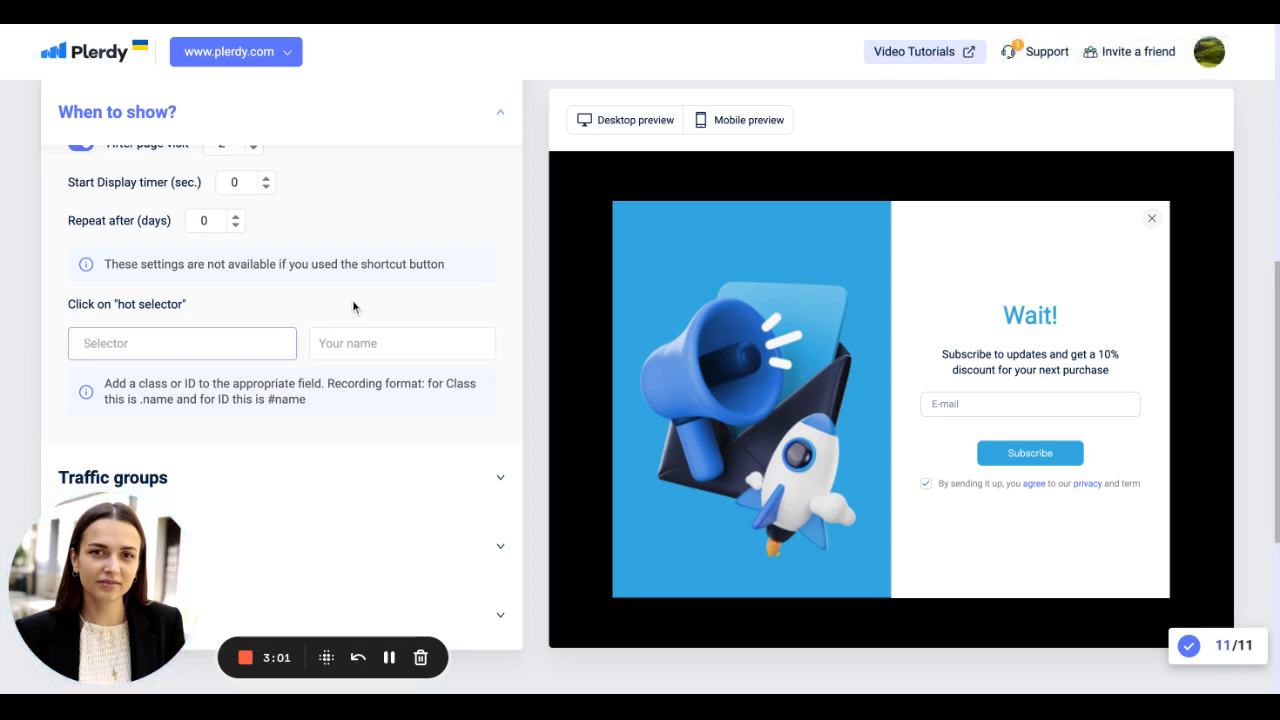
- Examine the Traffic groups rules, including the available OS, user group, country and user behavior options
scroll(352, 299, down, 1)
click(301, 399)
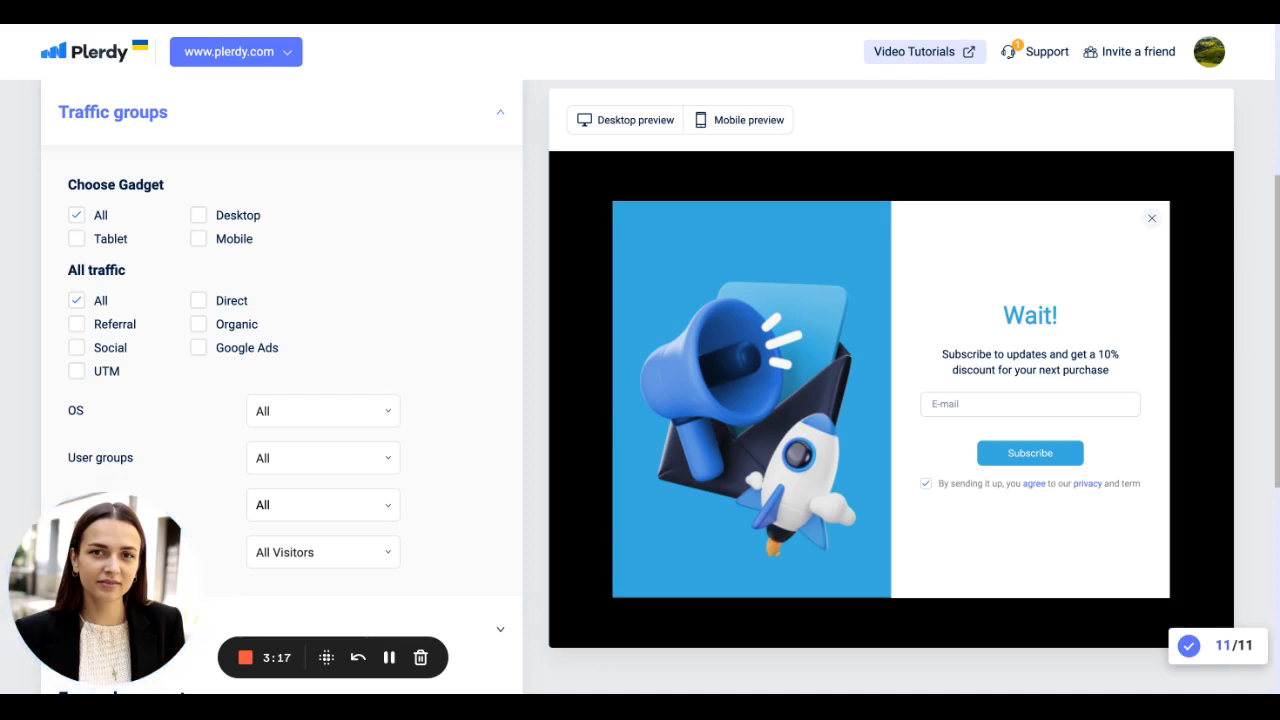
scroll(280, 400, down, 1)
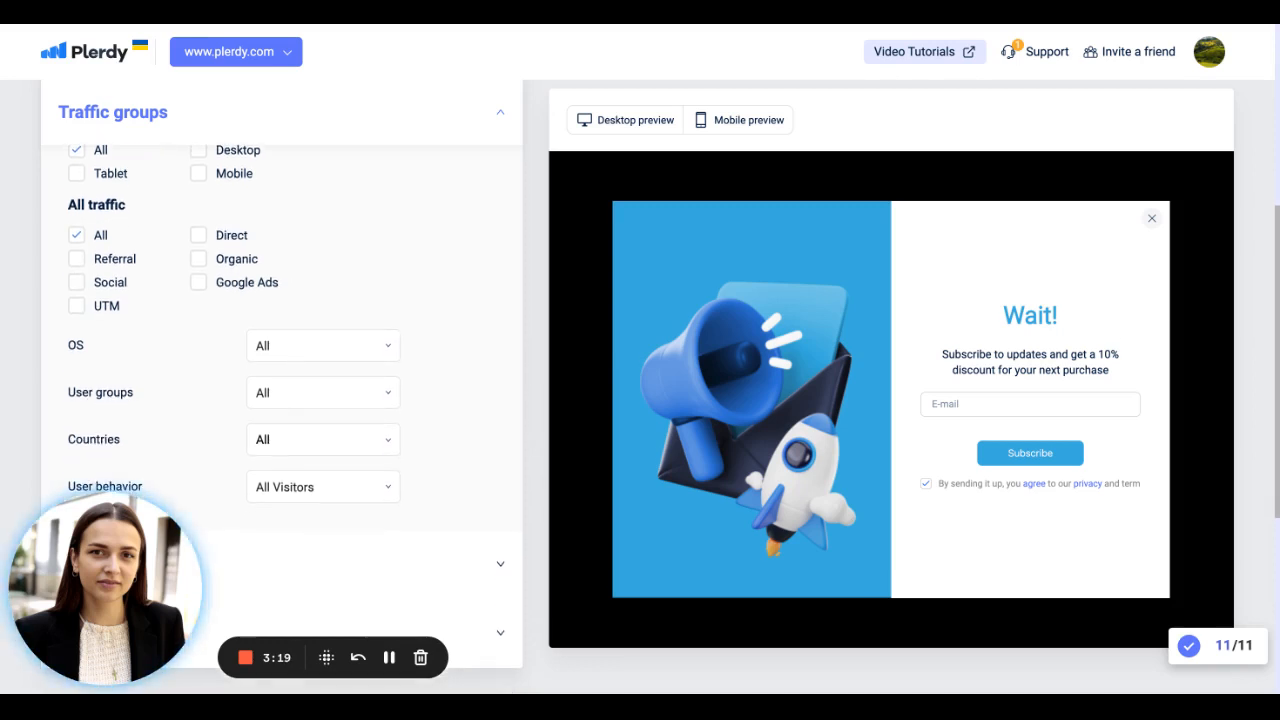
click(336, 355)
click(330, 374)
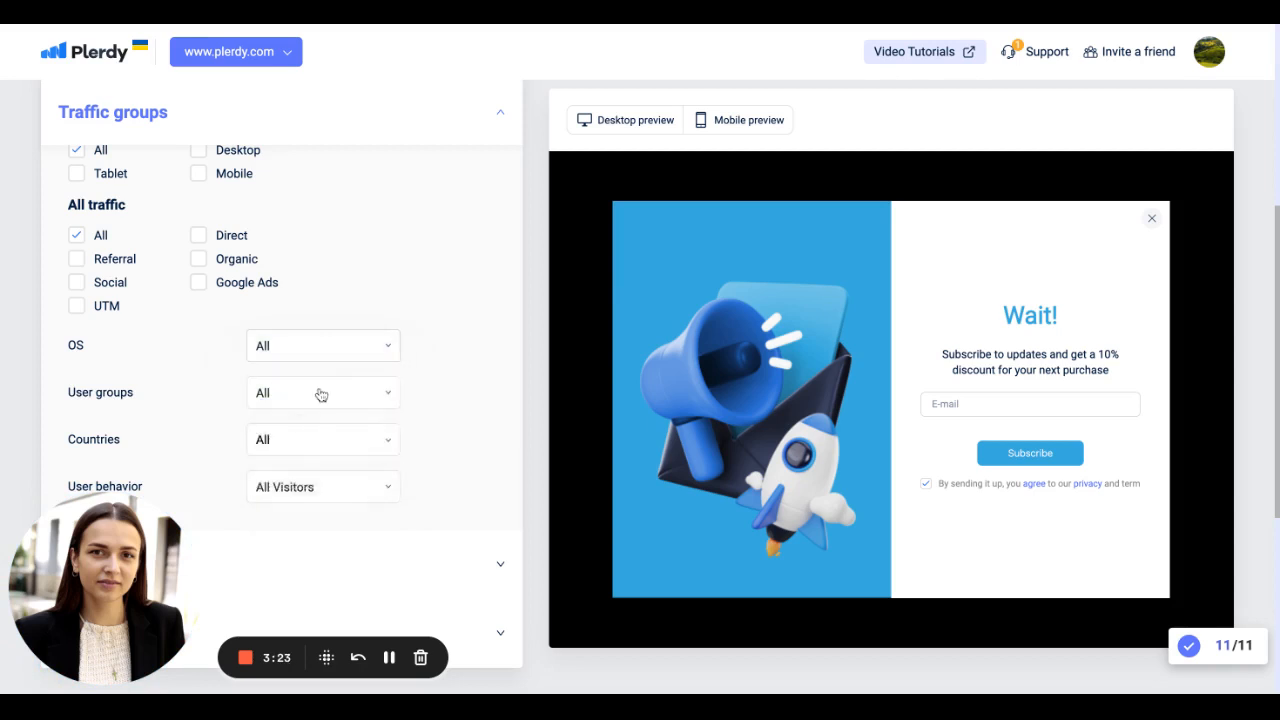
click(321, 396)
click(311, 406)
click(299, 435)
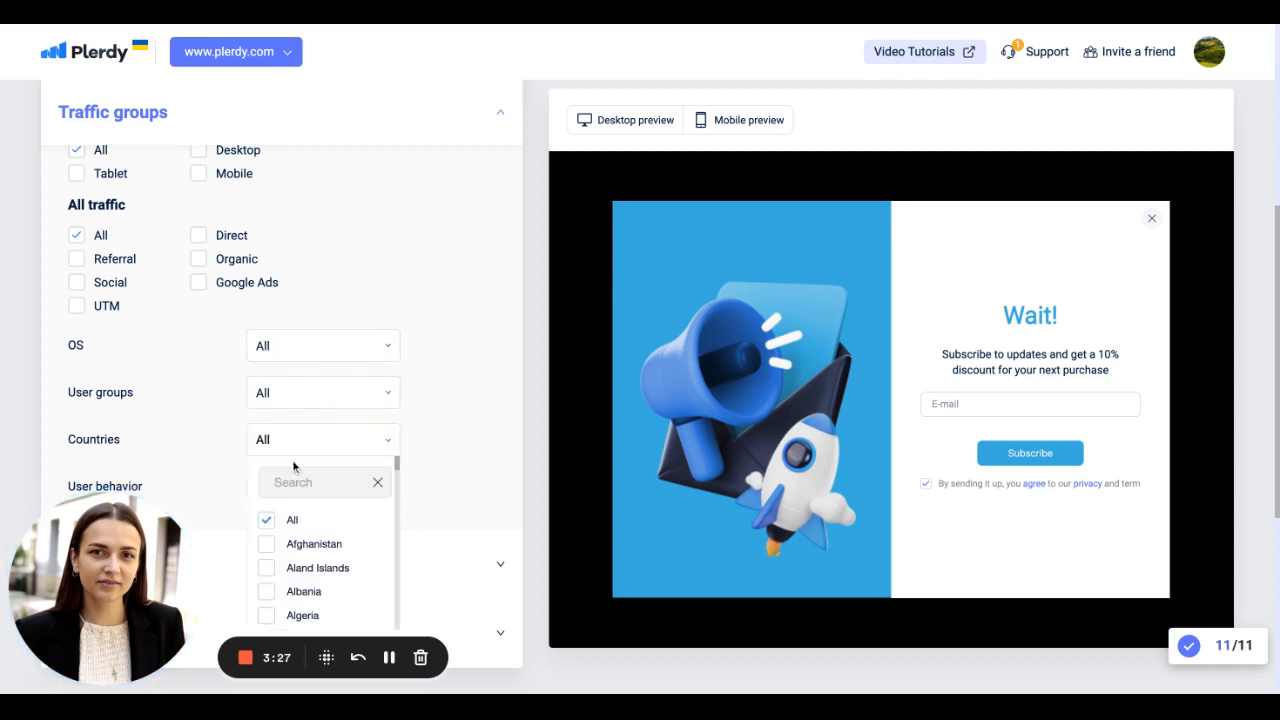
scroll(300, 537, down, 2)
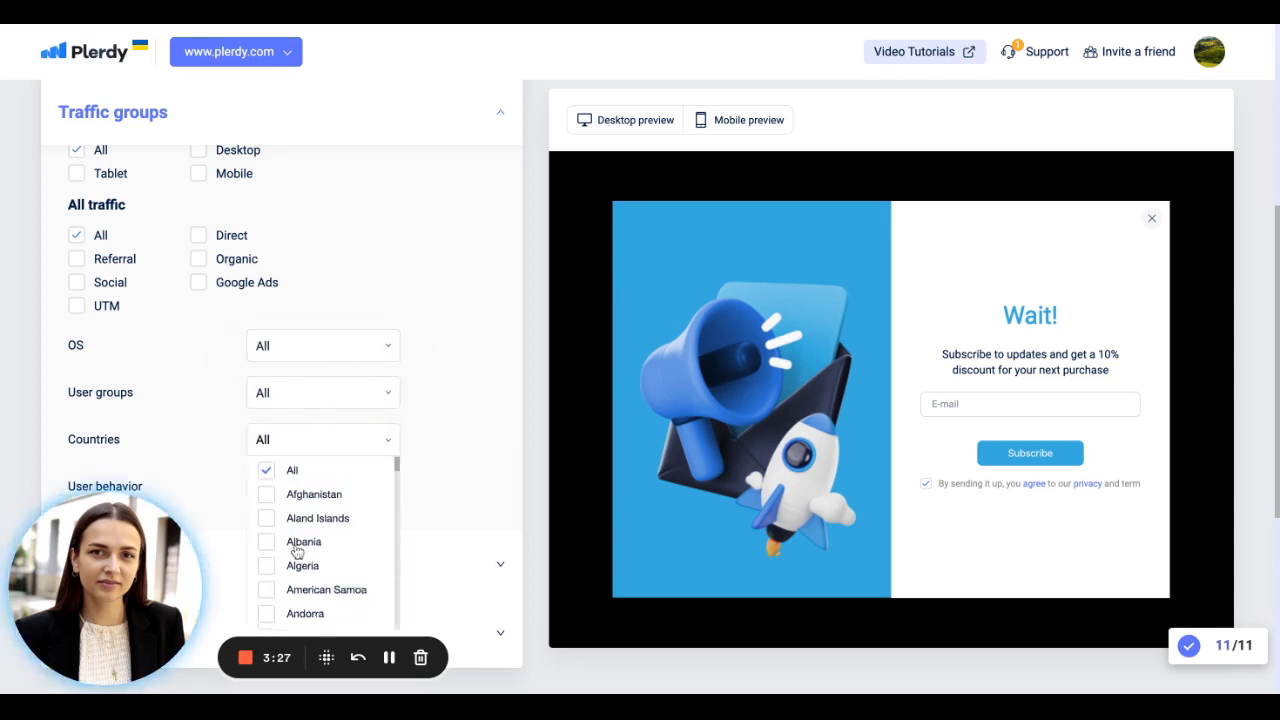
click(369, 444)
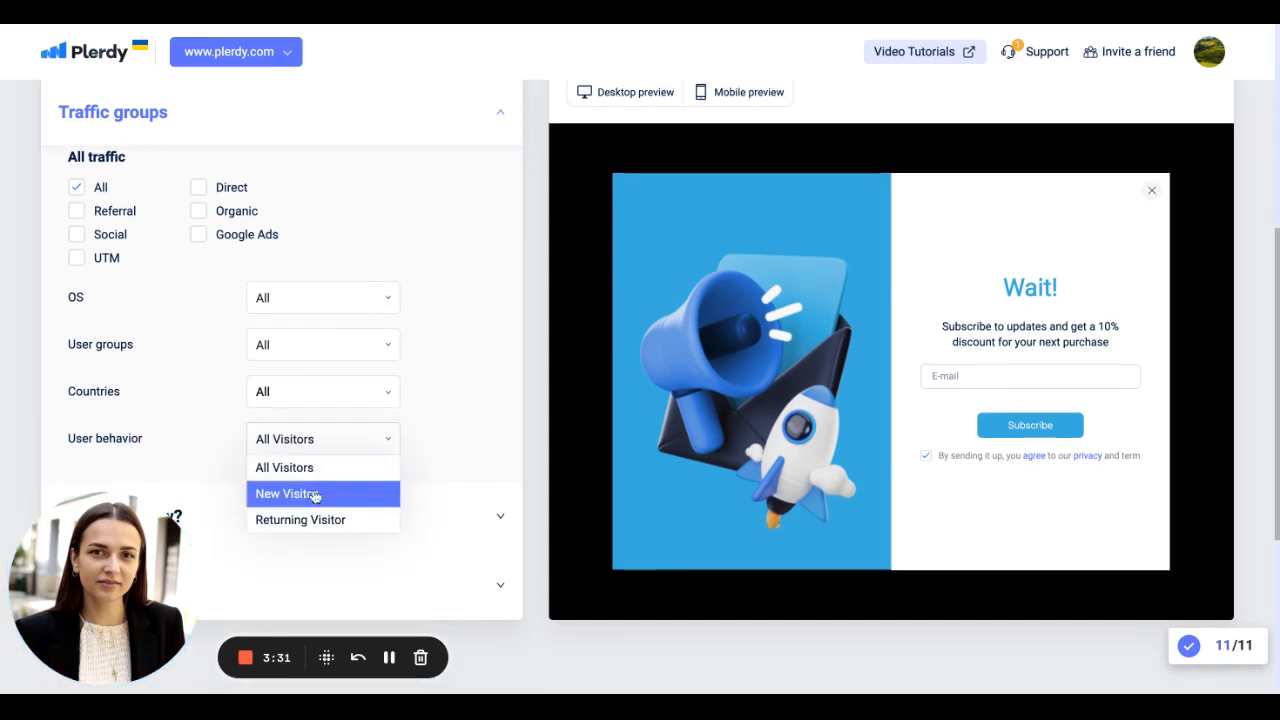
click(369, 443)
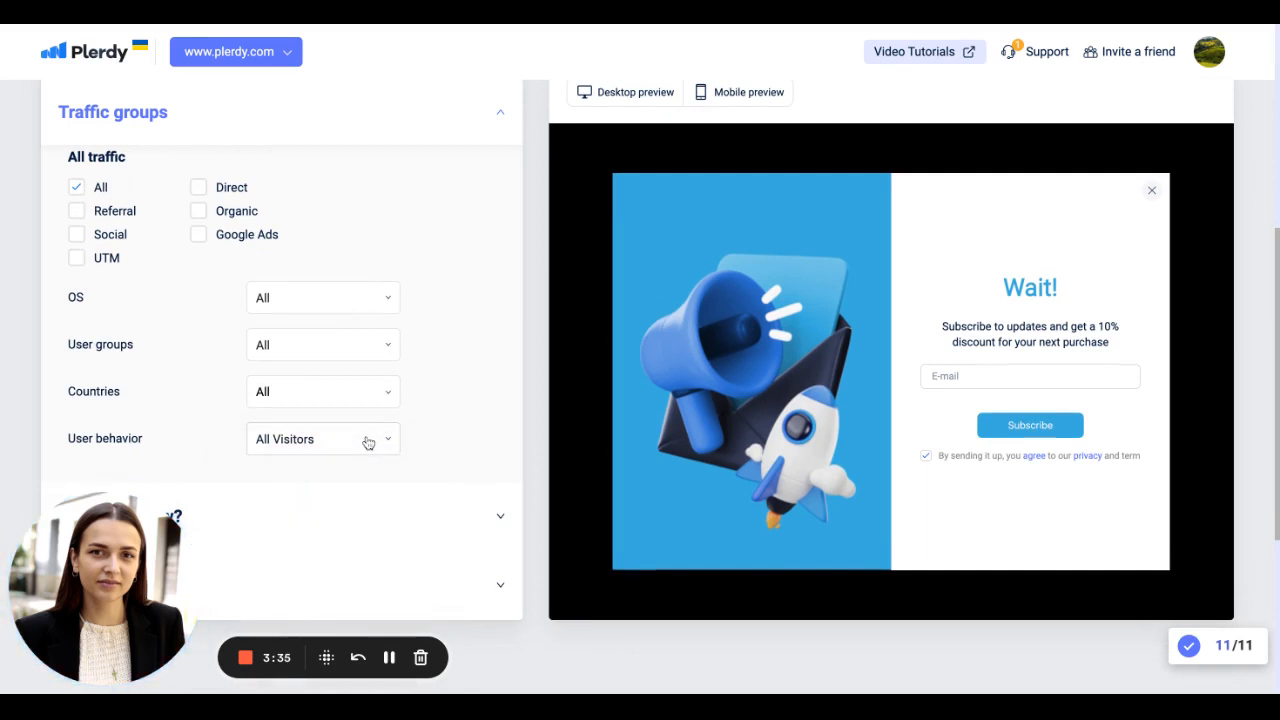
- Open the Where to show rules and view the URL match types available for page targeting
scroll(368, 443, down, 1)
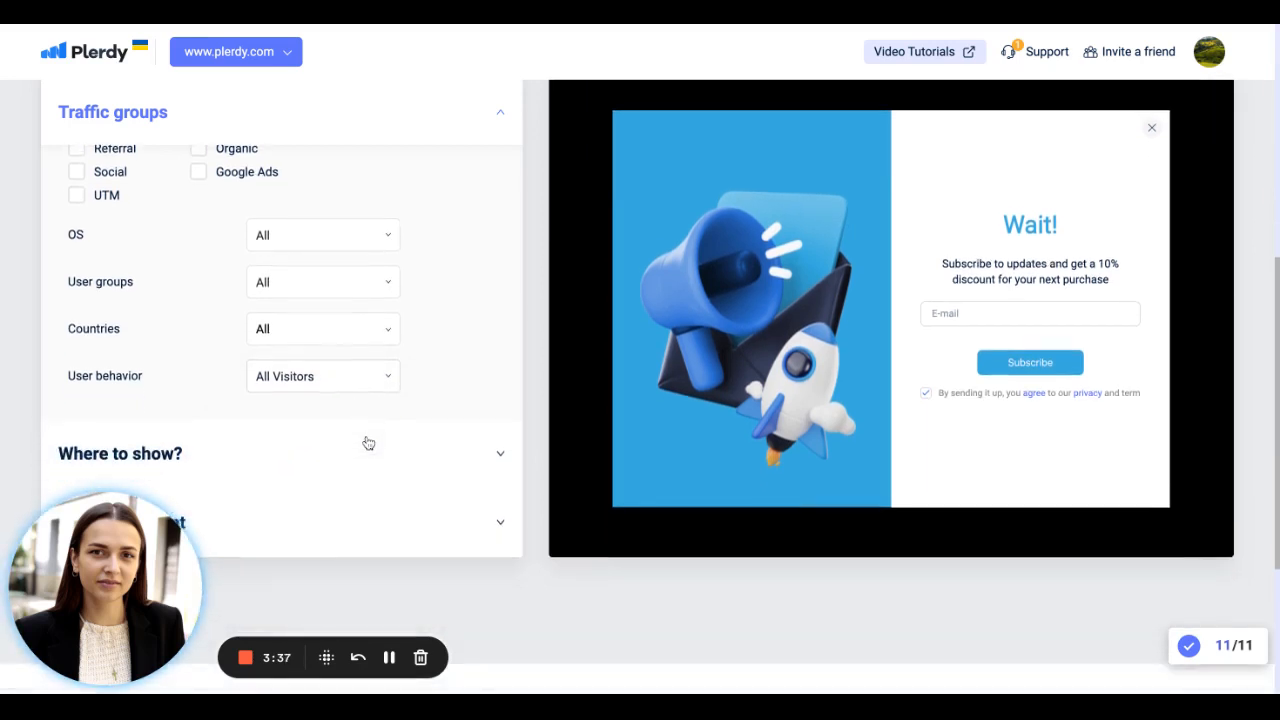
click(348, 453)
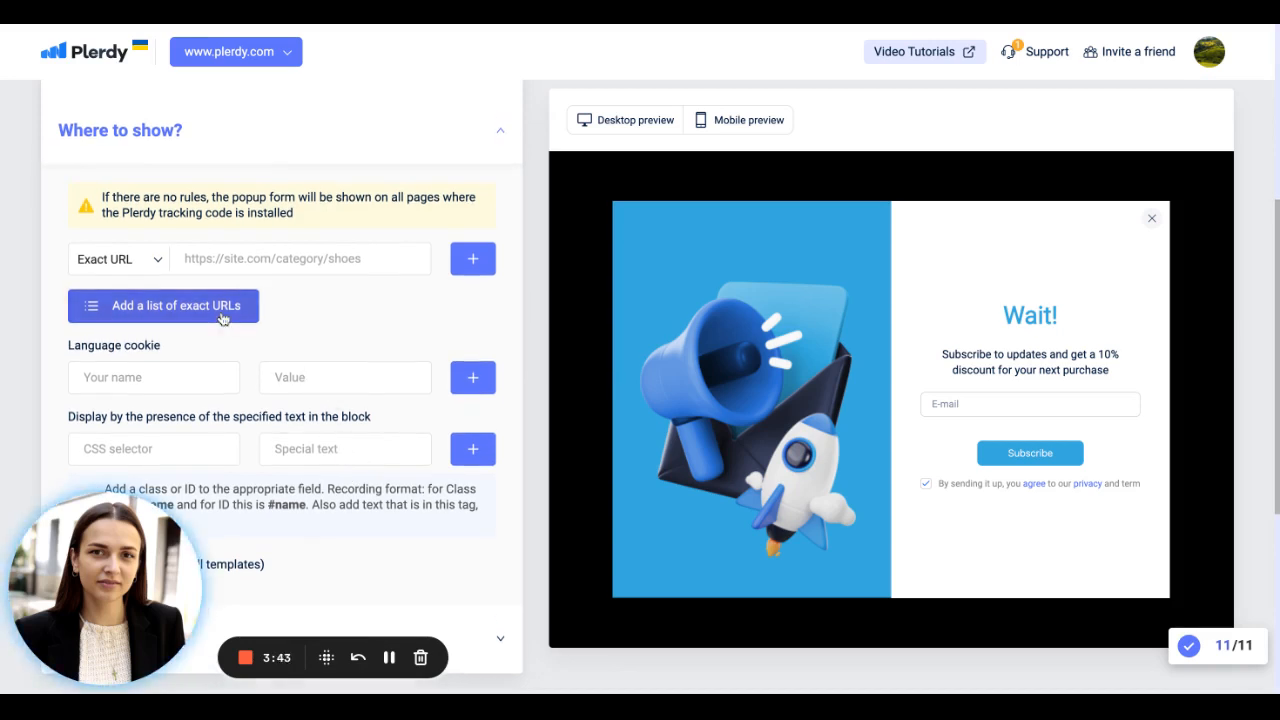
click(152, 264)
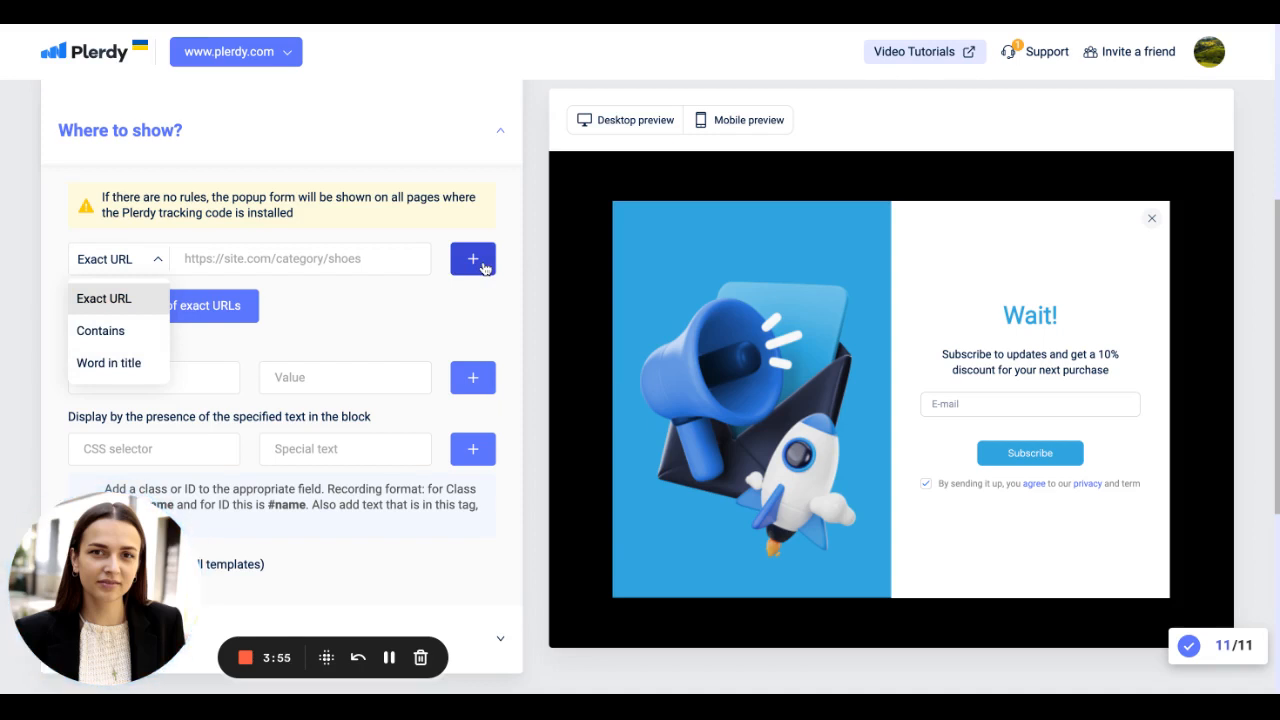
- Close the URL match types and view the language cookie and specified-text rules, activating the Special text field
click(426, 311)
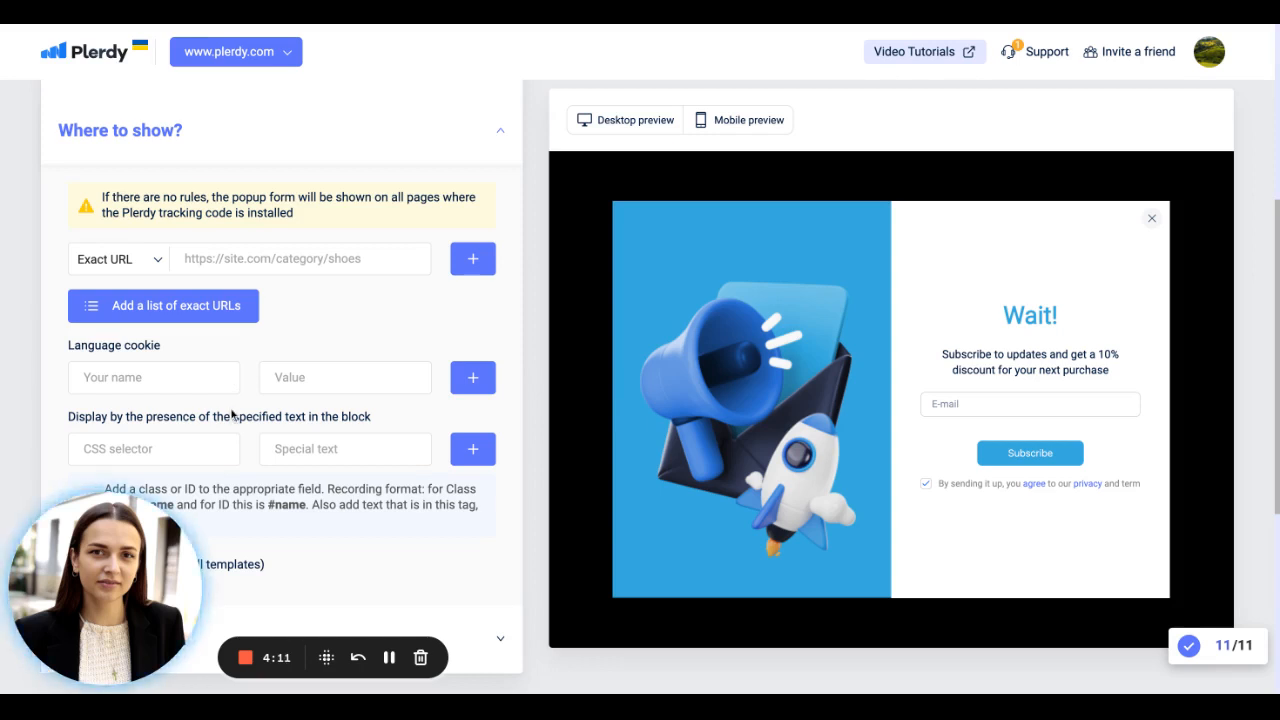
scroll(232, 414, down, 1)
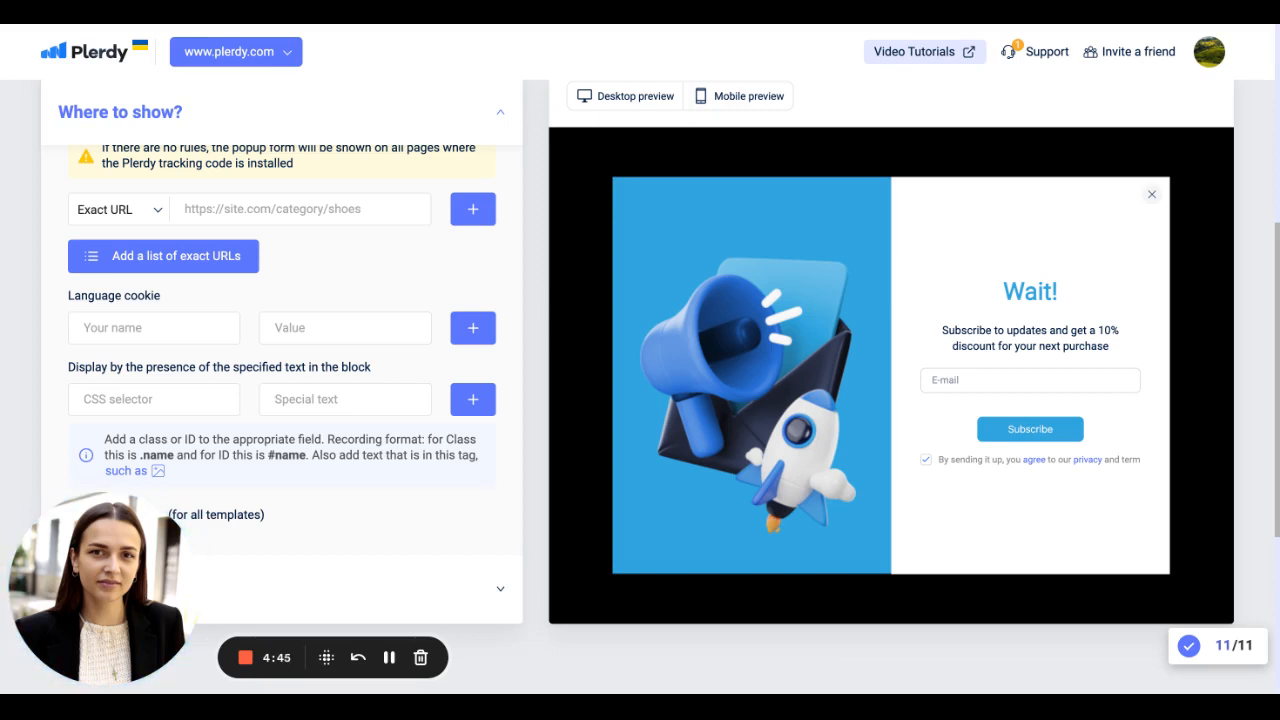
click(311, 408)
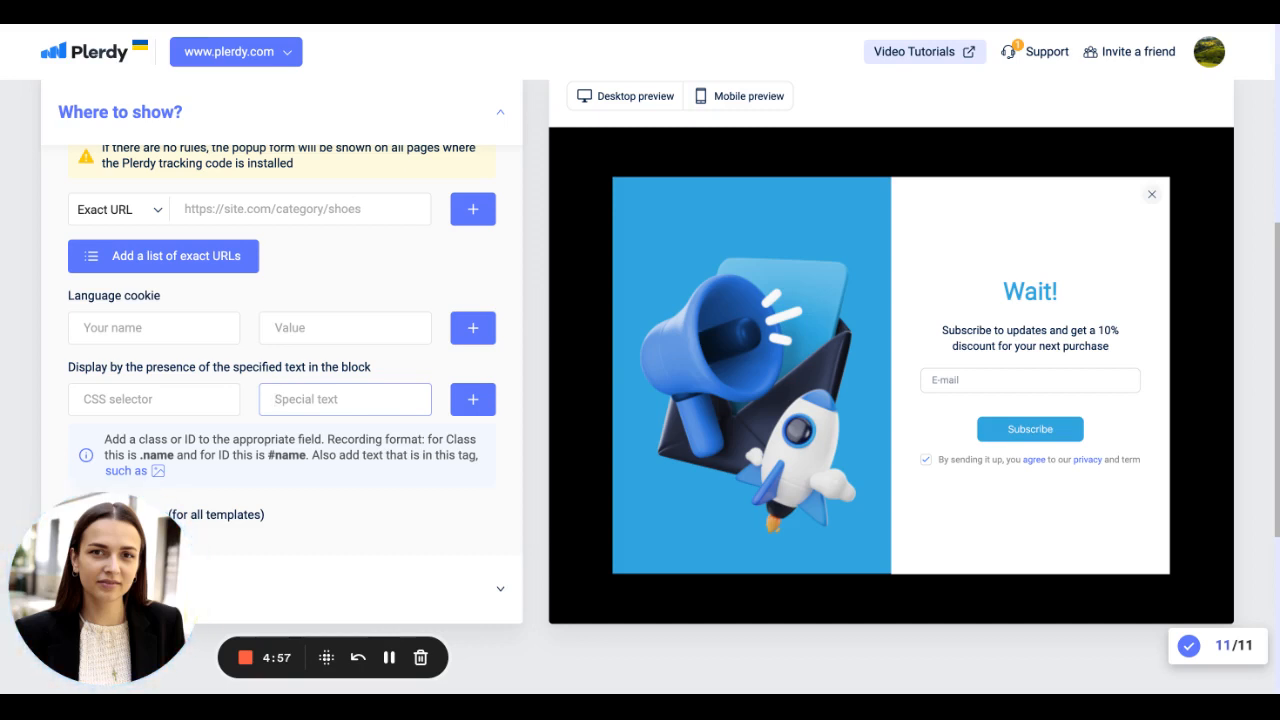
- Turn the Global rule for all templates on and back off
scroll(640, 386, down, 1)
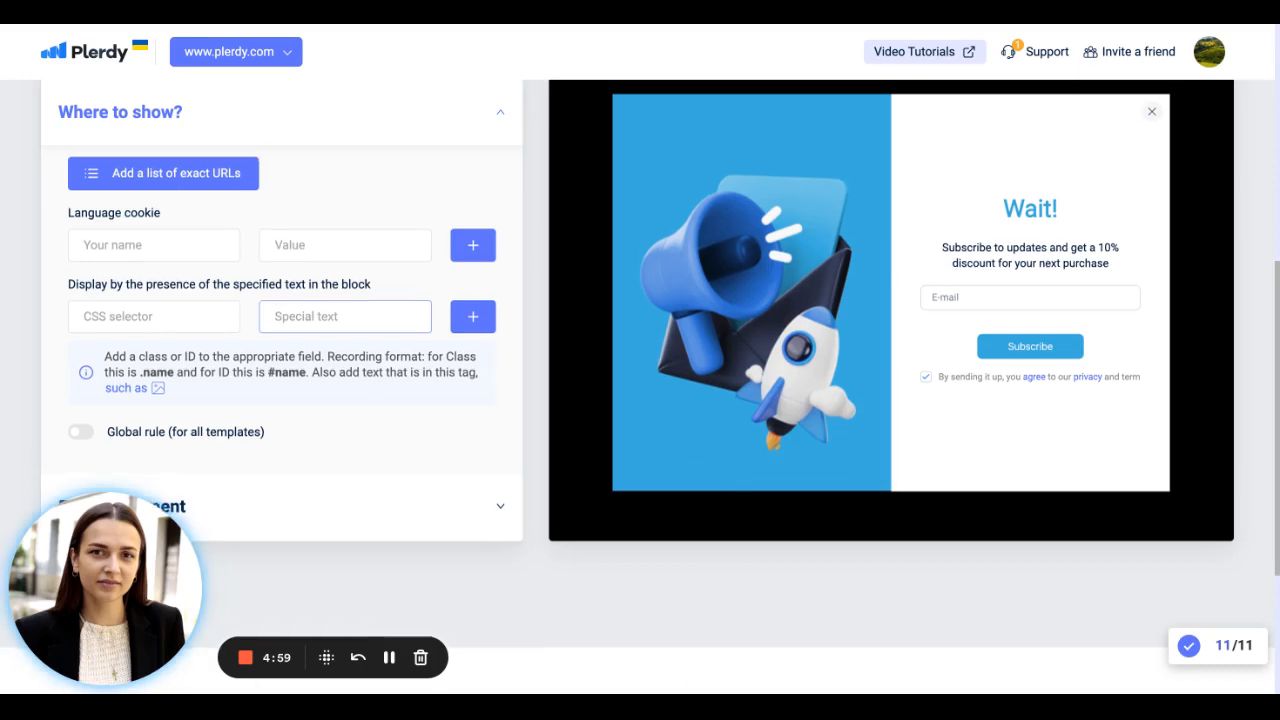
scroll(640, 386, down, 1)
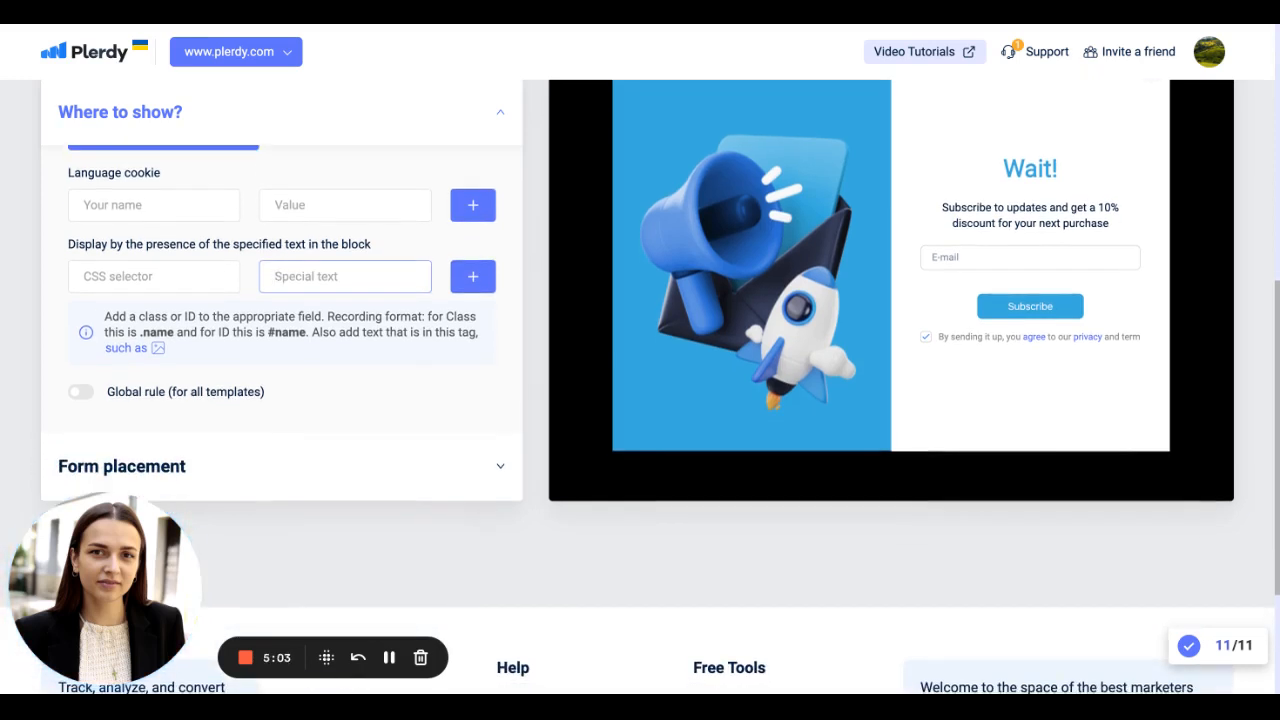
click(81, 393)
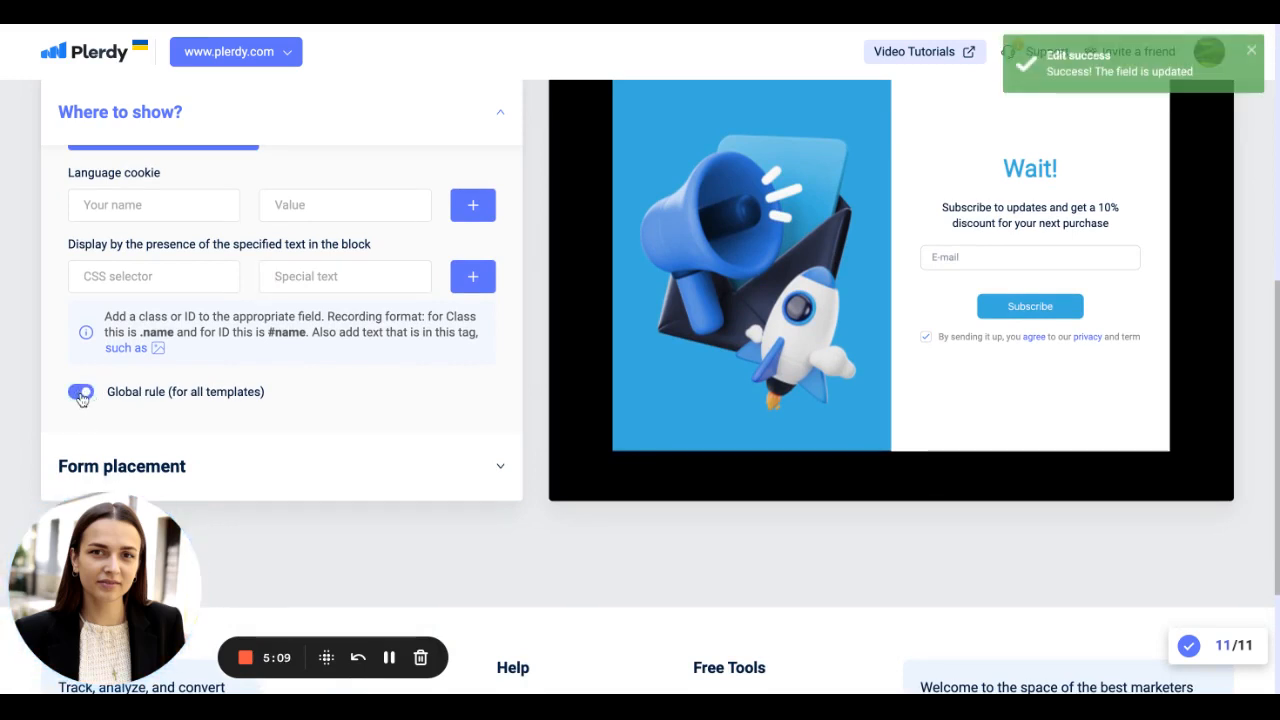
click(81, 394)
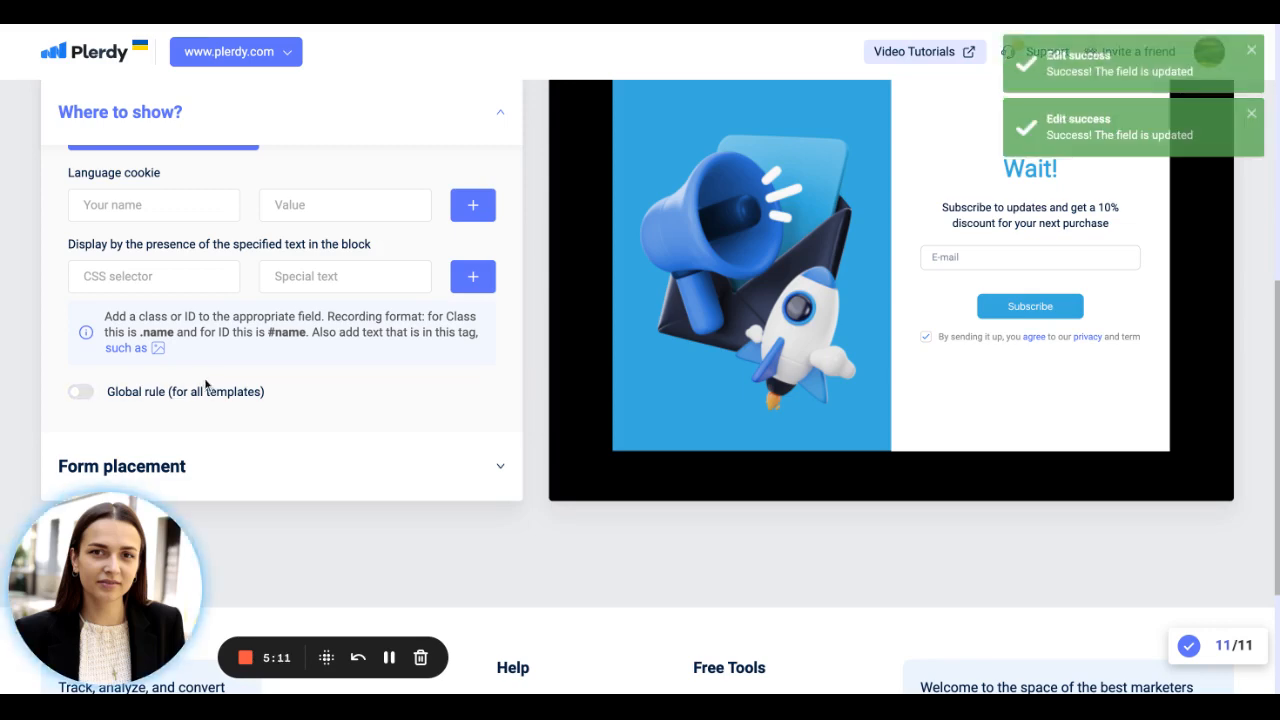
scroll(205, 384, up, 2)
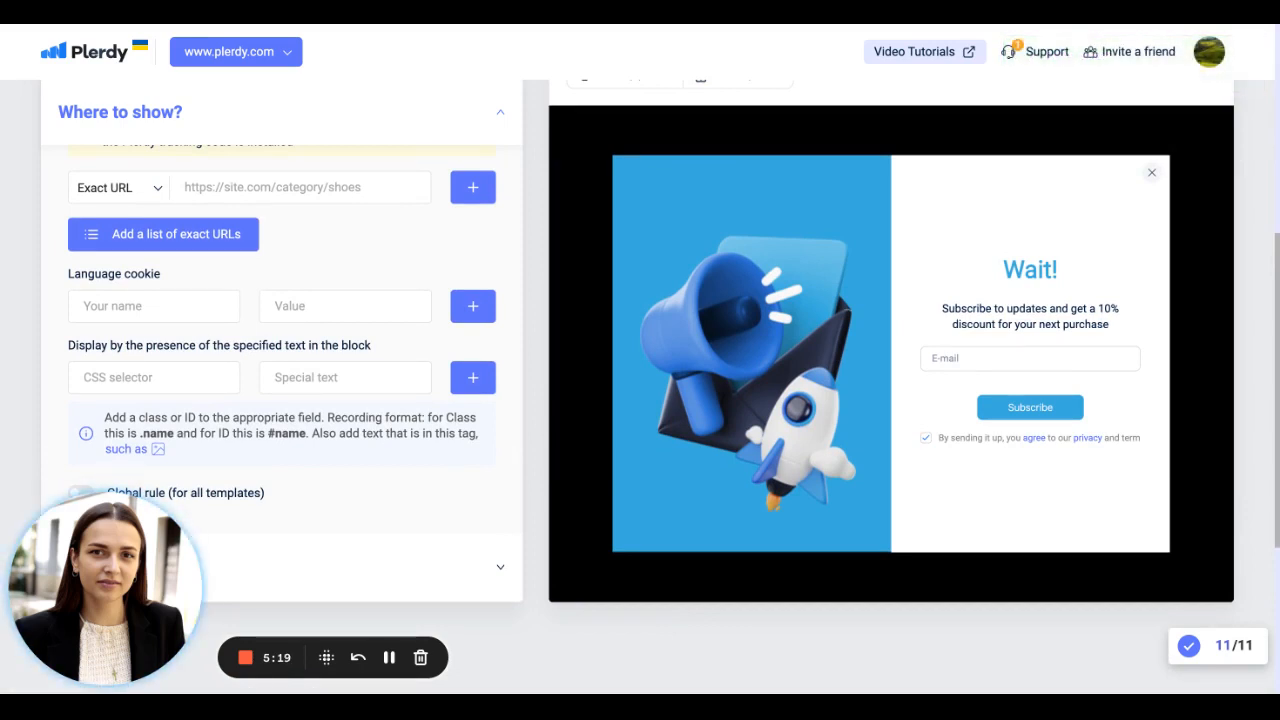
- View the available positions in the Form placement rules, then collapse that section
scroll(231, 399, down, 3)
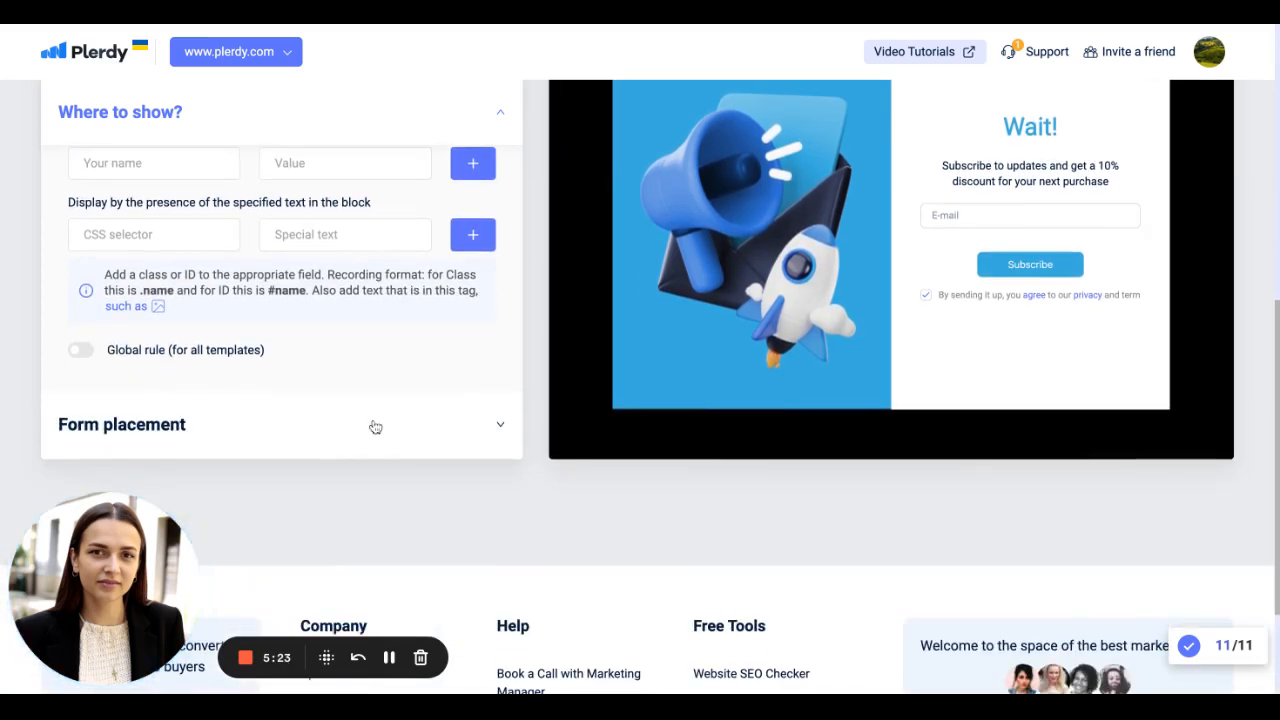
click(364, 430)
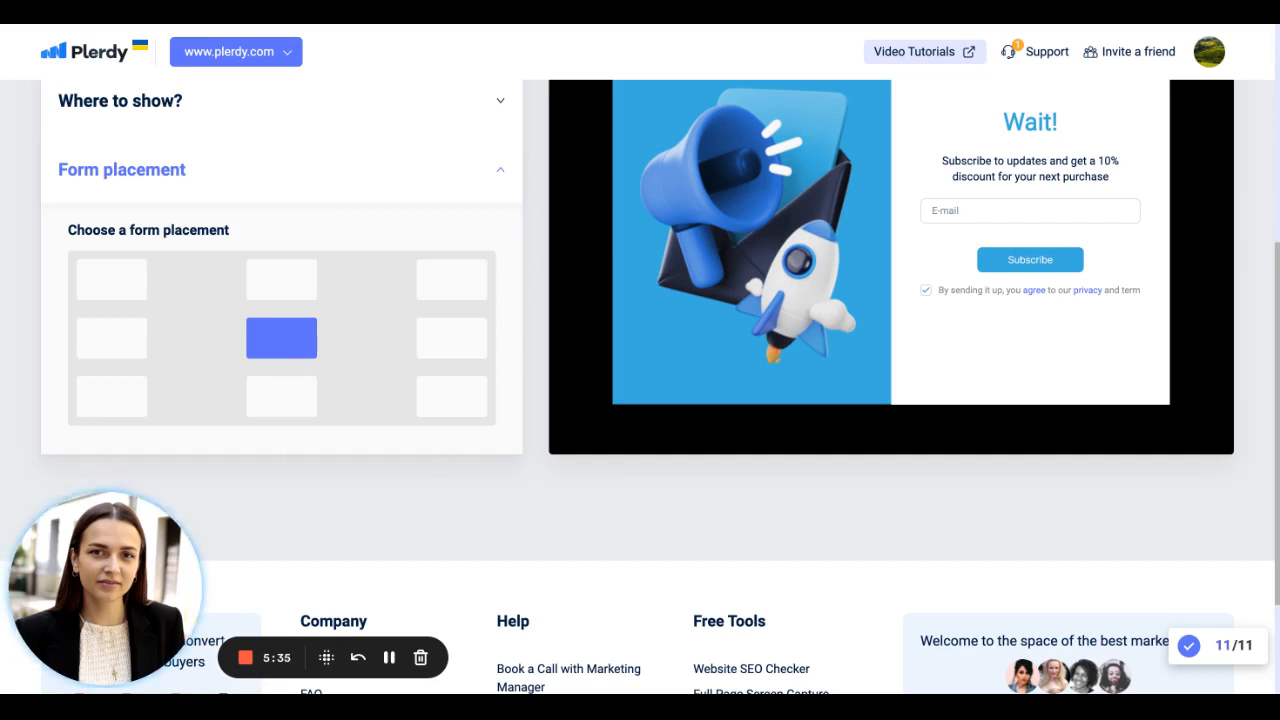
scroll(293, 350, up, 1)
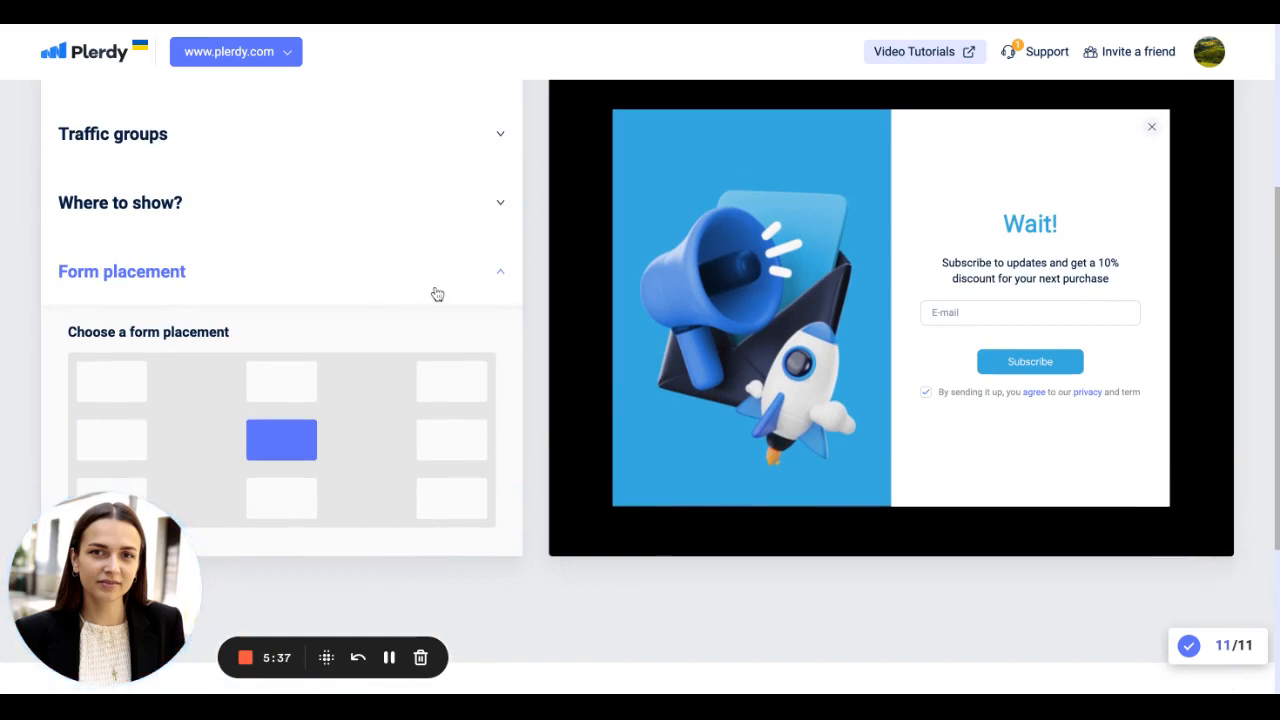
click(437, 294)
- Open the form's general settings and examine the IP list options that control where the form is shown
scroll(437, 294, up, 3)
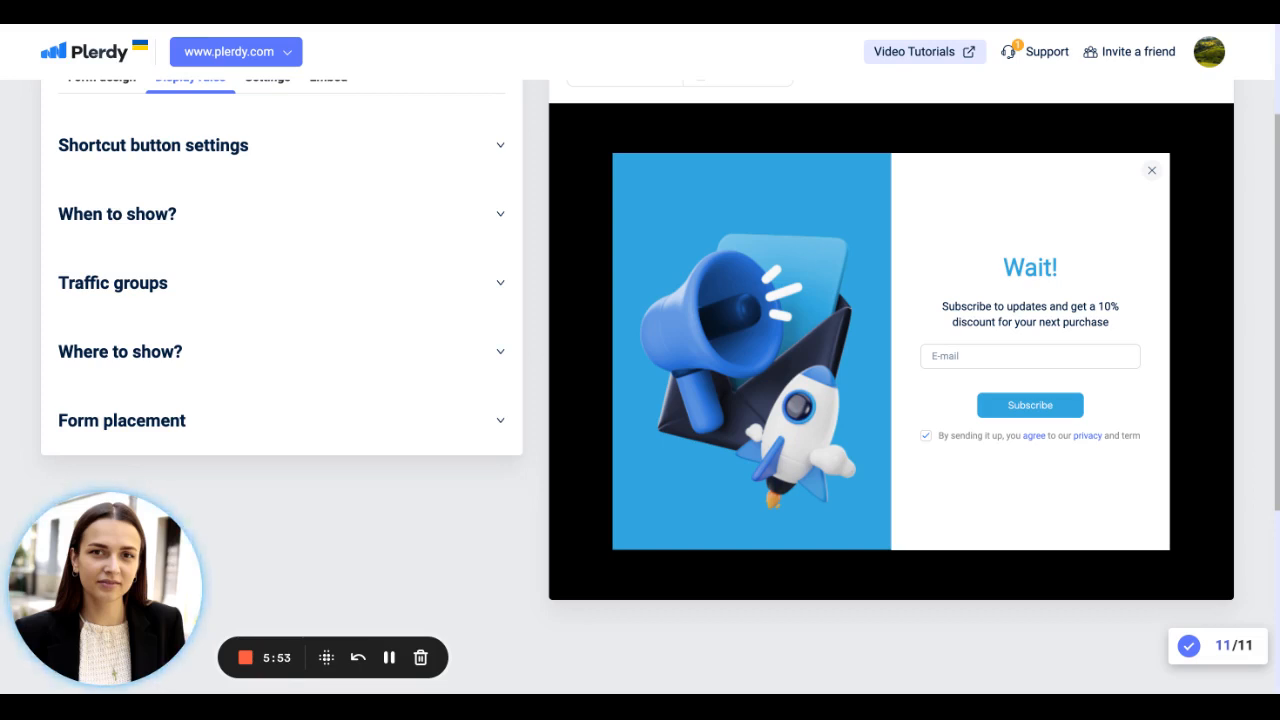
scroll(640, 380, up, 1)
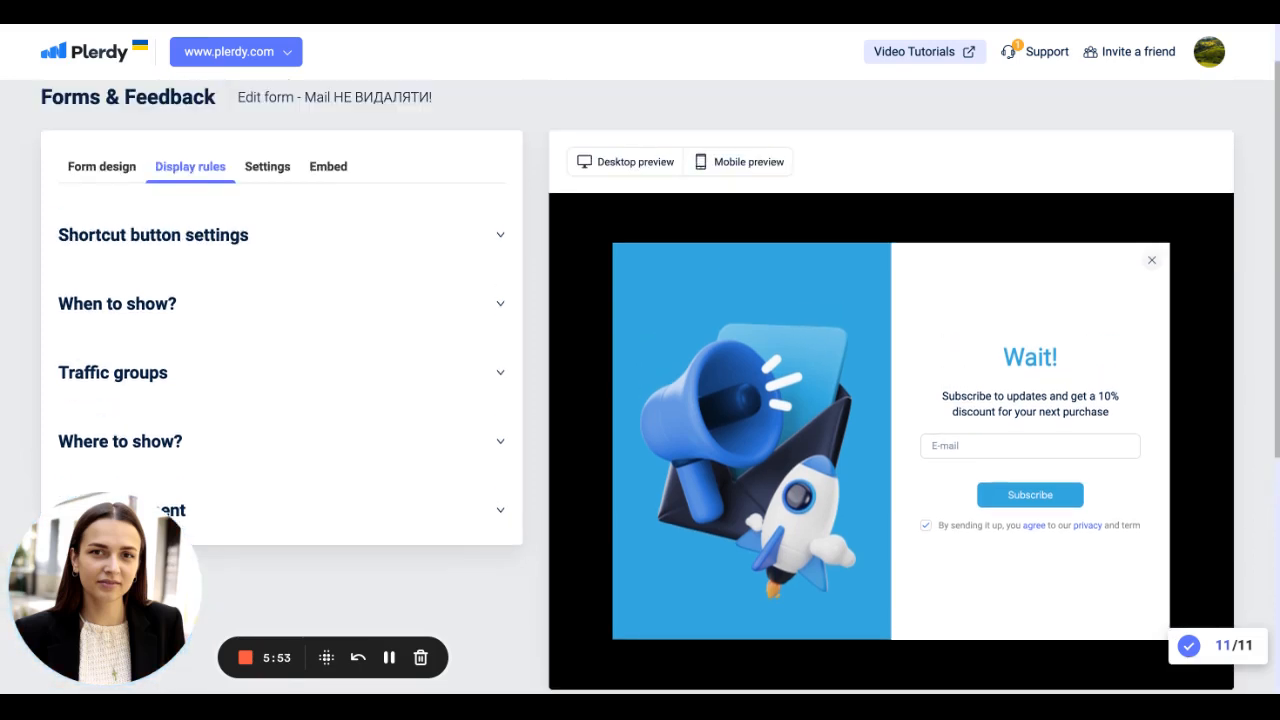
click(272, 172)
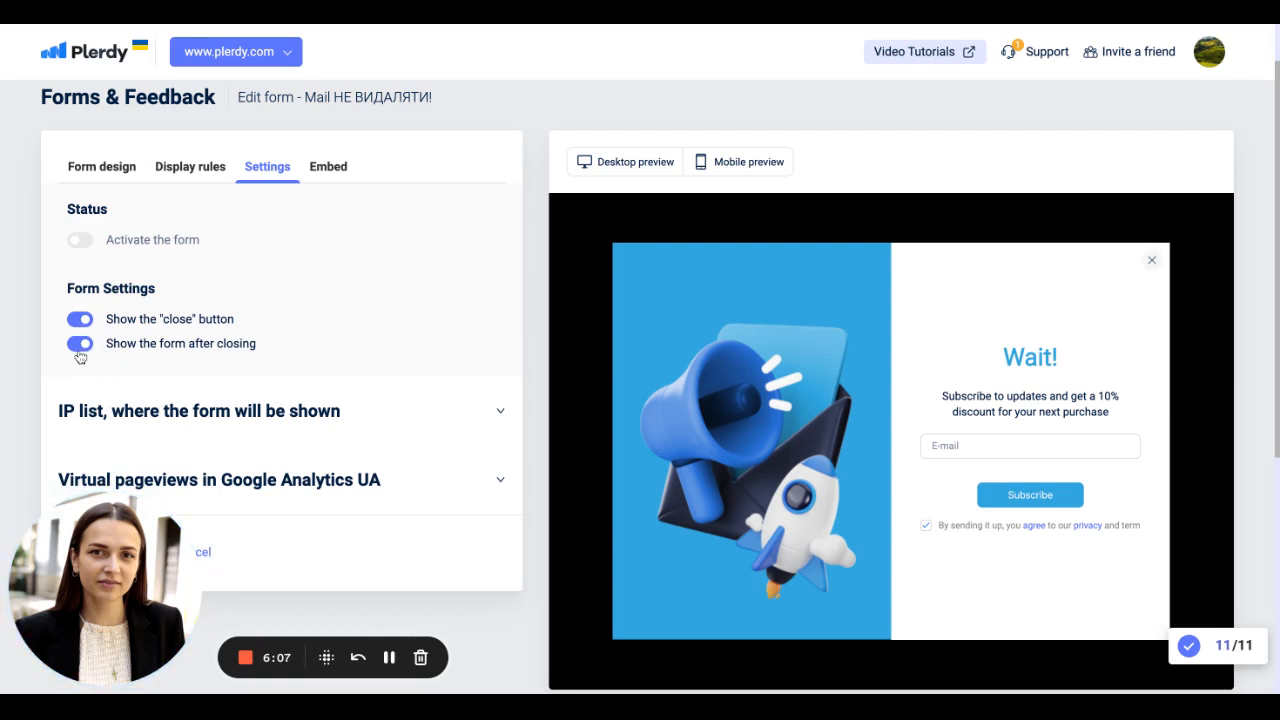
scroll(80, 357, down, 1)
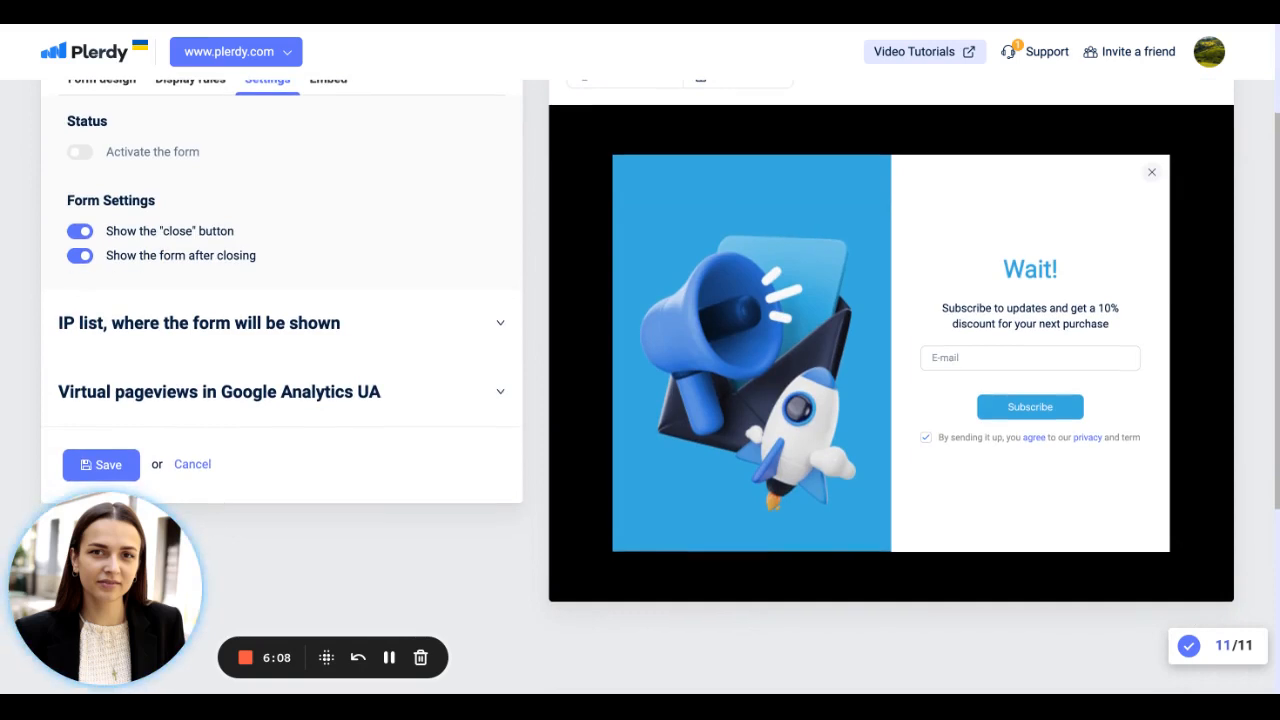
click(219, 337)
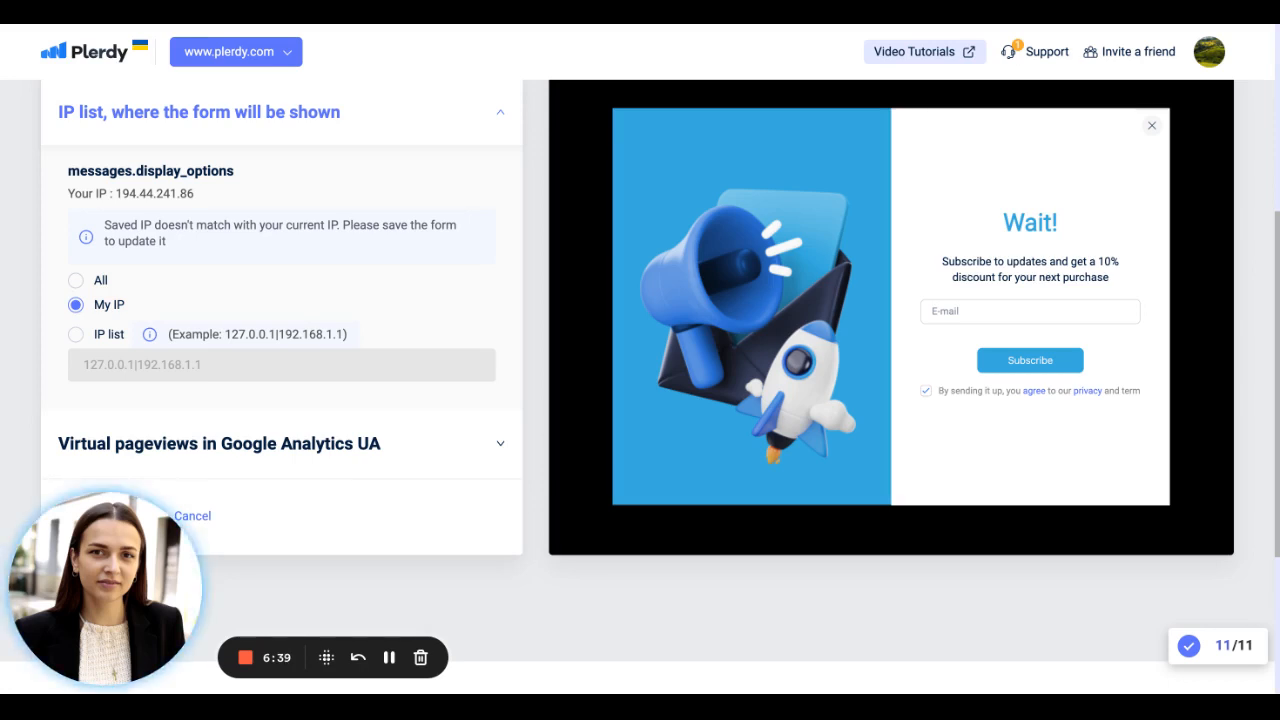
scroll(210, 329, down, 1)
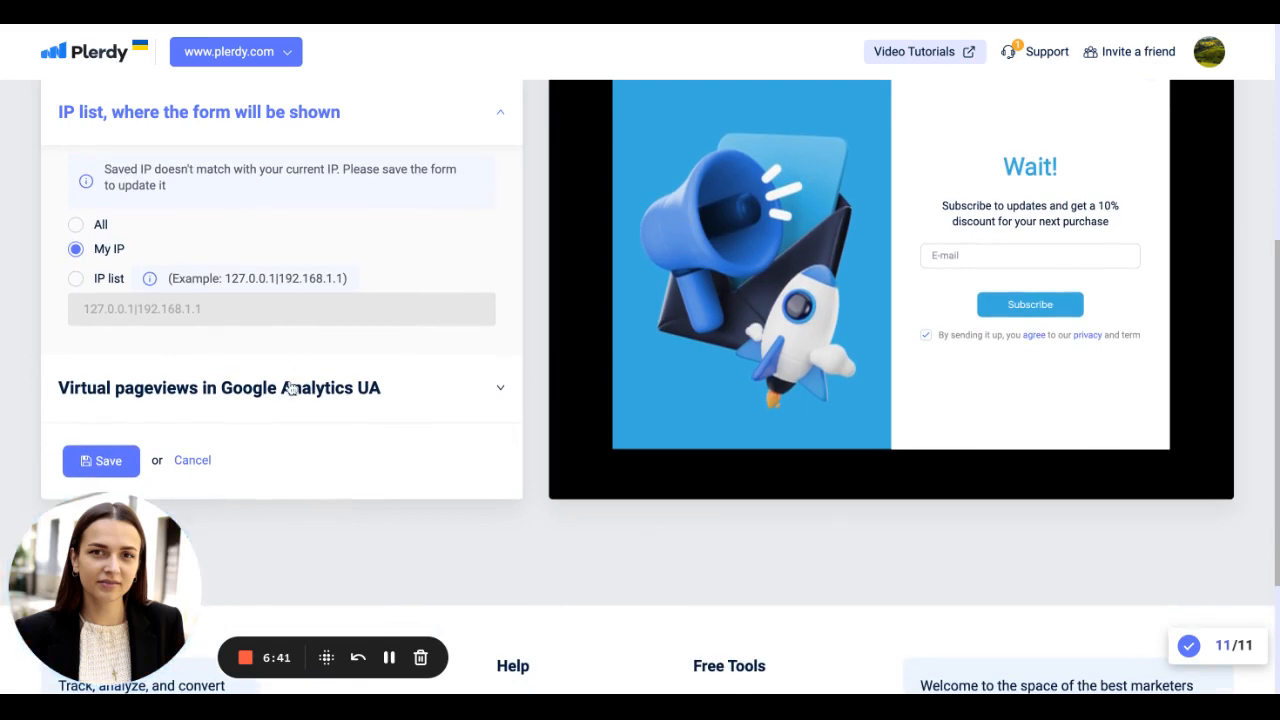
- View the Google Analytics UA virtual pageview fields for successful form clicks and form closing
click(288, 388)
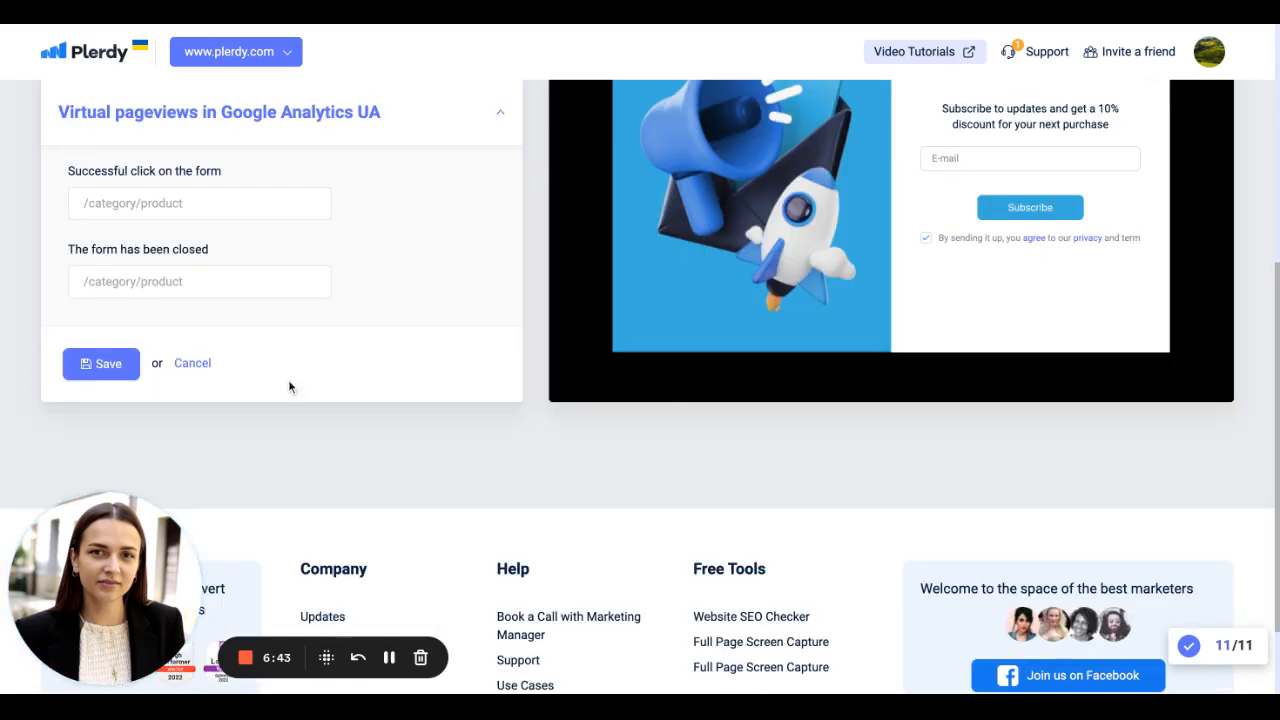
scroll(317, 346, up, 2)
scroll(317, 346, up, 1)
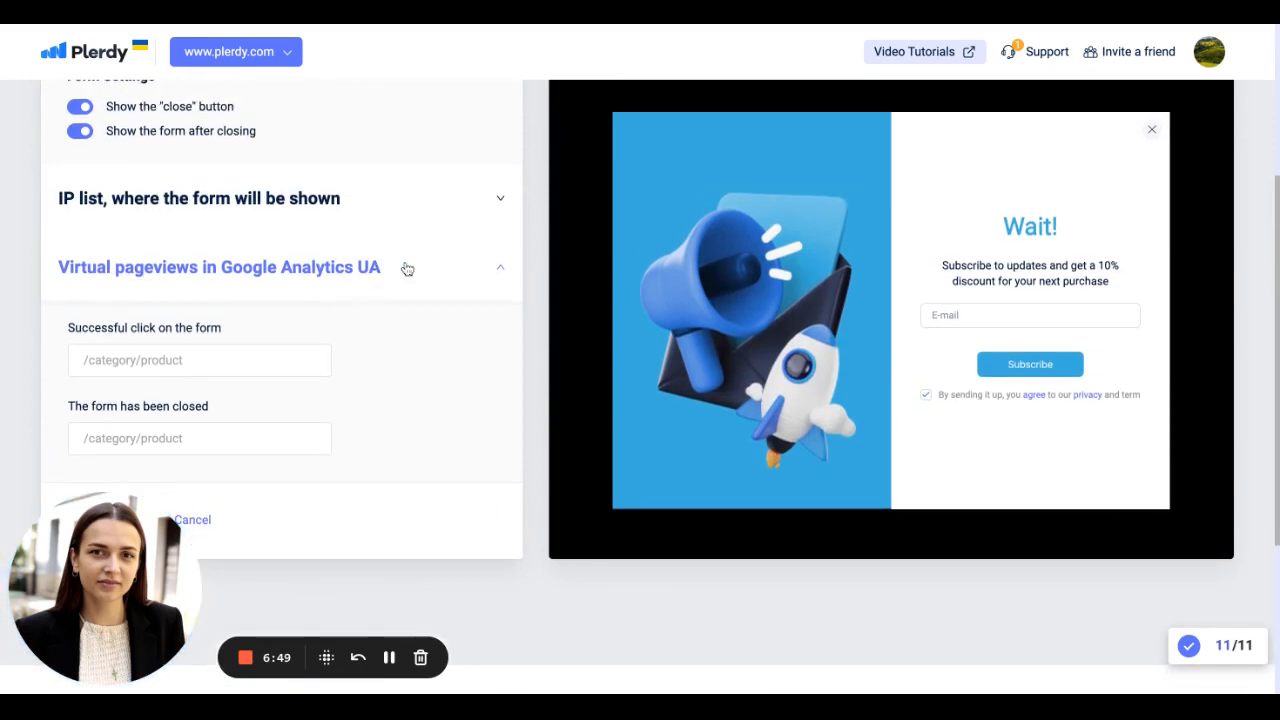
- Collapse the virtual pageviews section and save the form settings
click(407, 269)
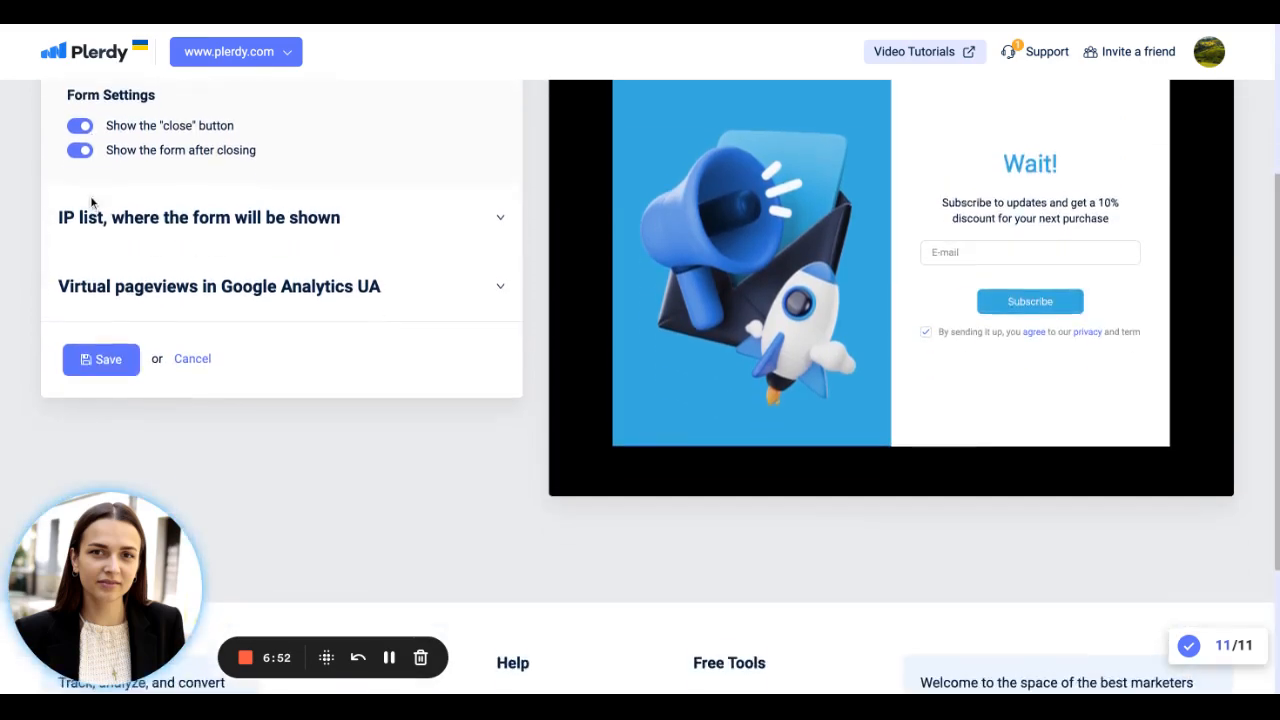
scroll(92, 260, down, 1)
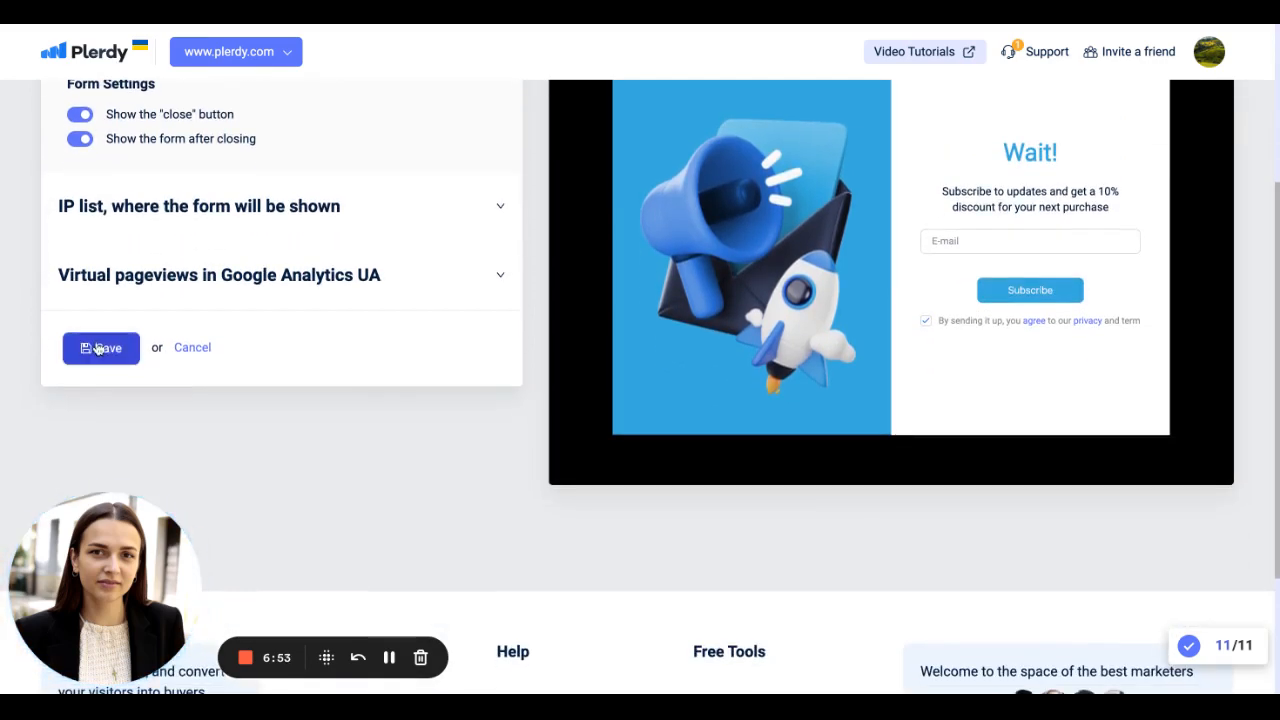
click(100, 350)
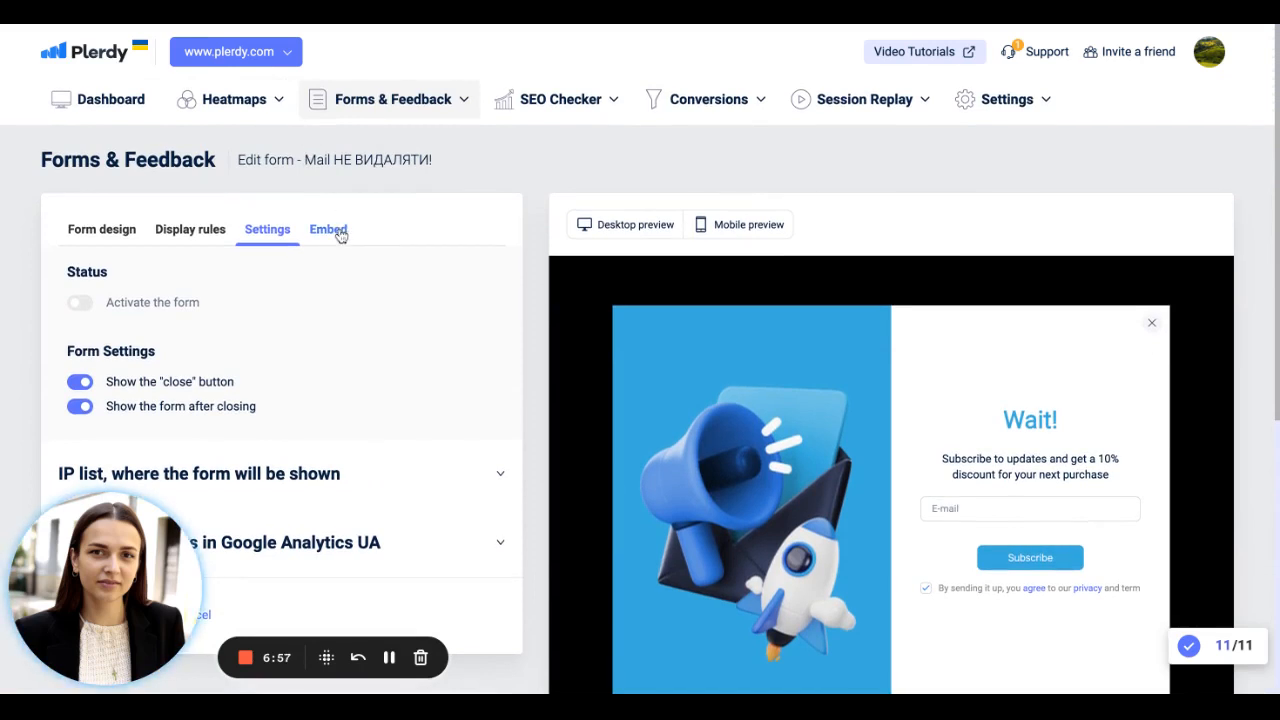
- Open the form's embed options and enable the Embedded iframe code
click(340, 231)
scroll(317, 336, down, 2)
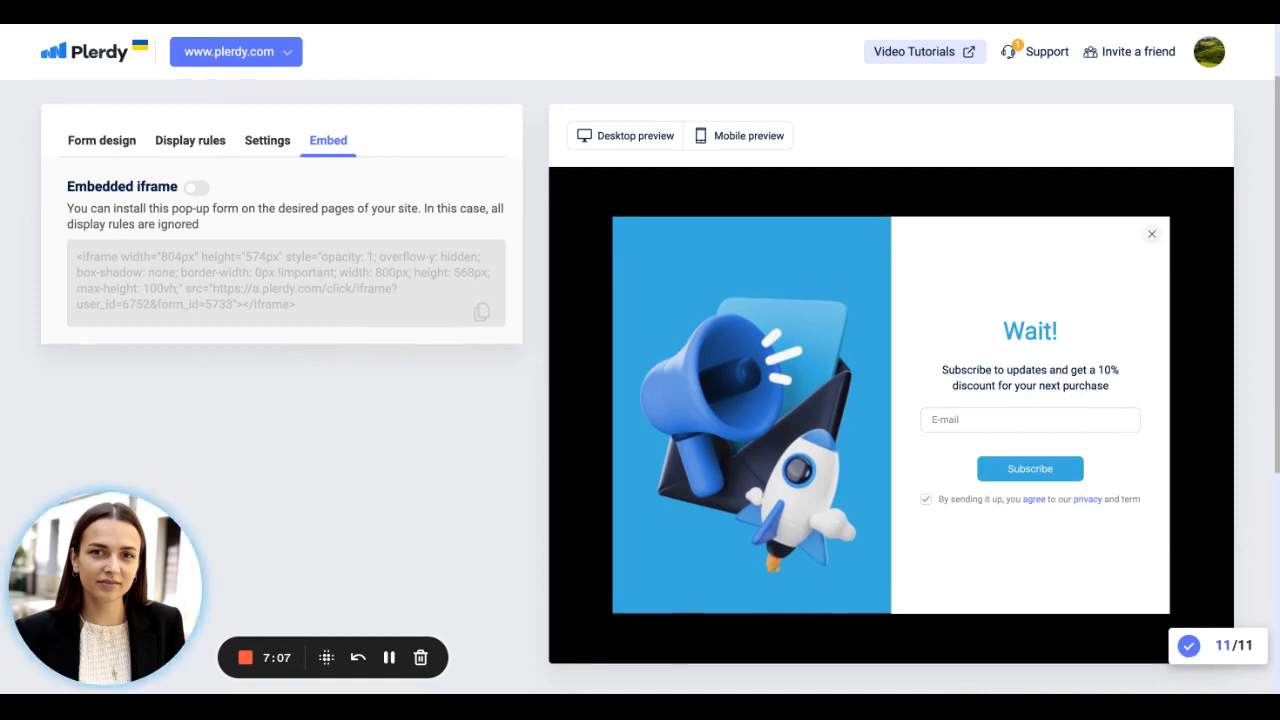
click(198, 189)
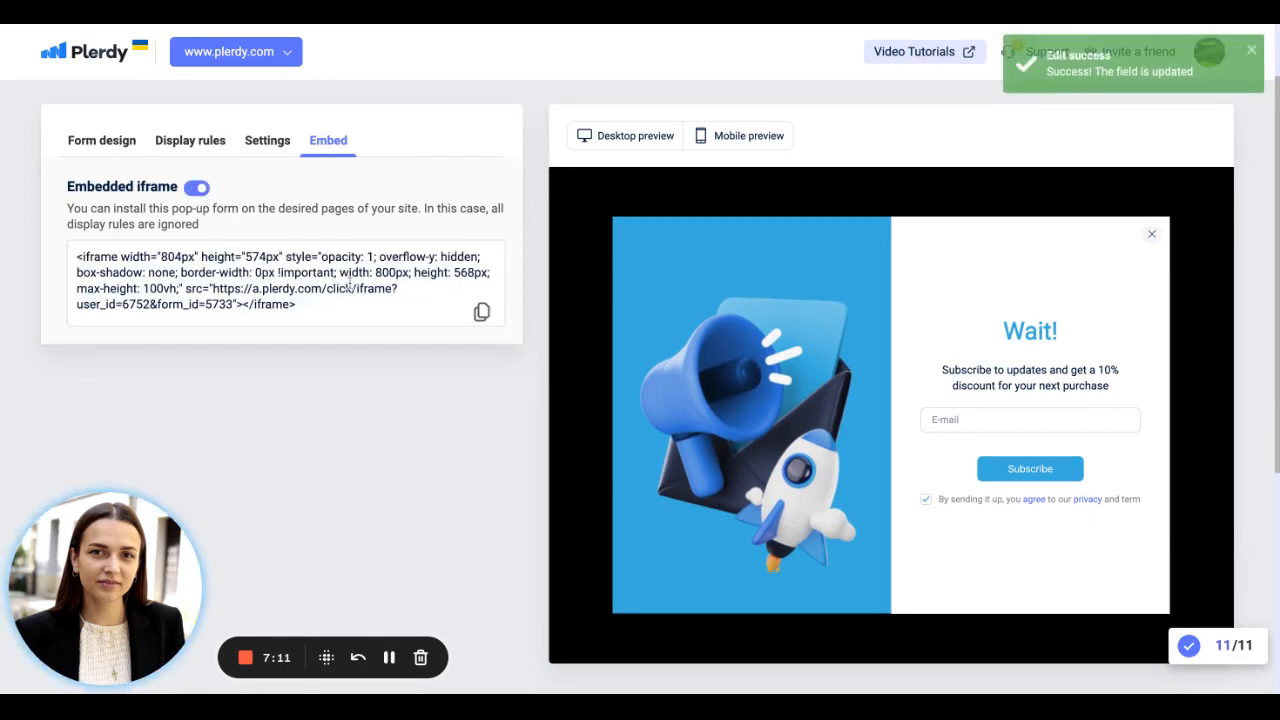